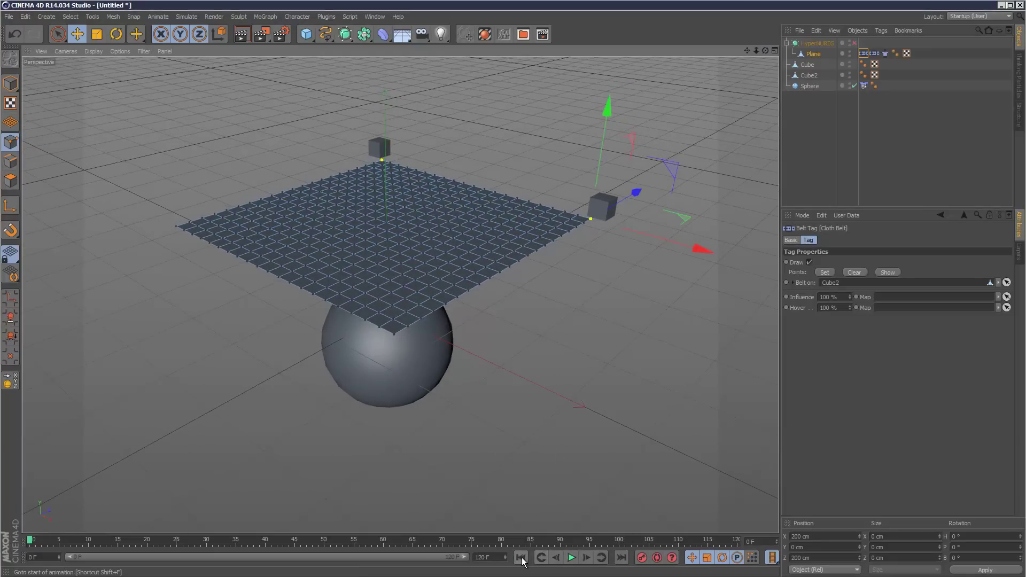
Step: Play the cloth simulation of the plane belted to the two cubes above the sphere
click(571, 557)
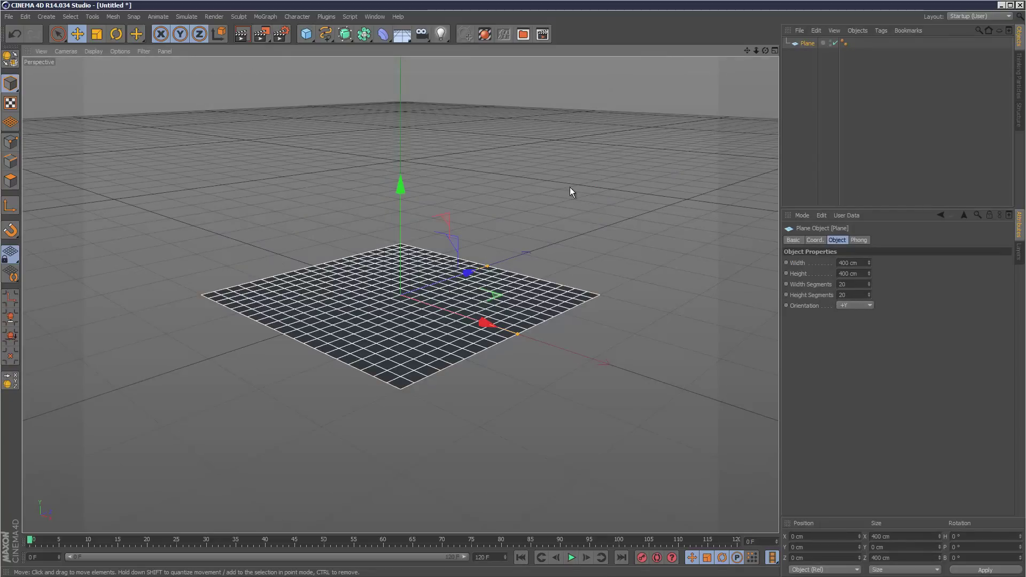
Step: Add a Cloth simulation tag to the plane
click(799, 72)
click(807, 44)
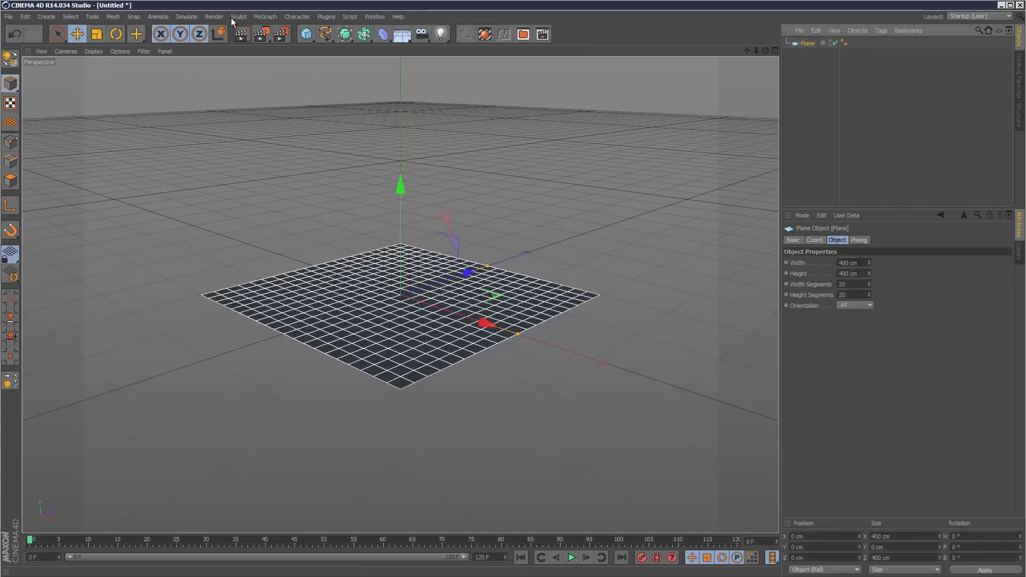
click(861, 31)
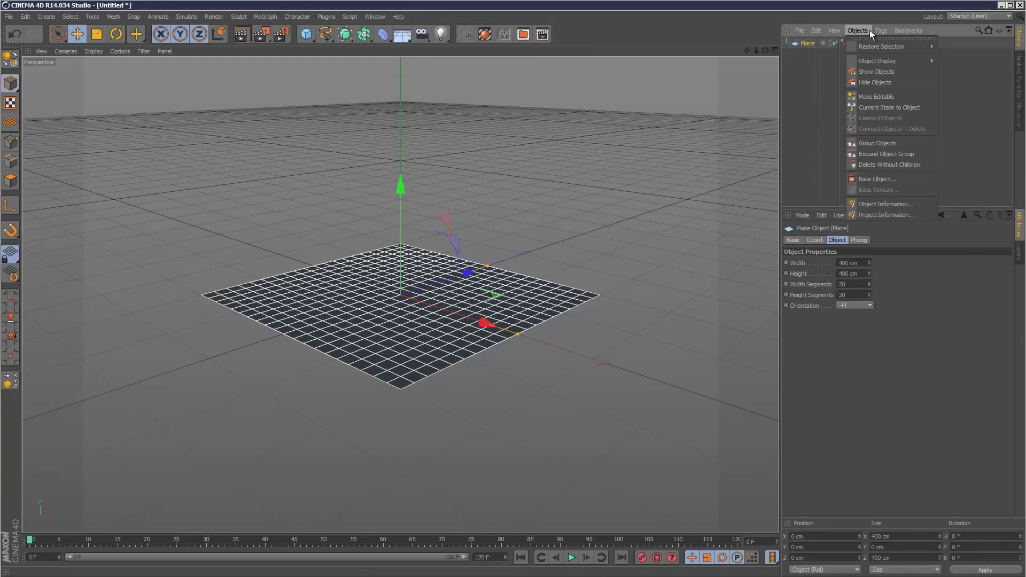
mouse_move(893, 46)
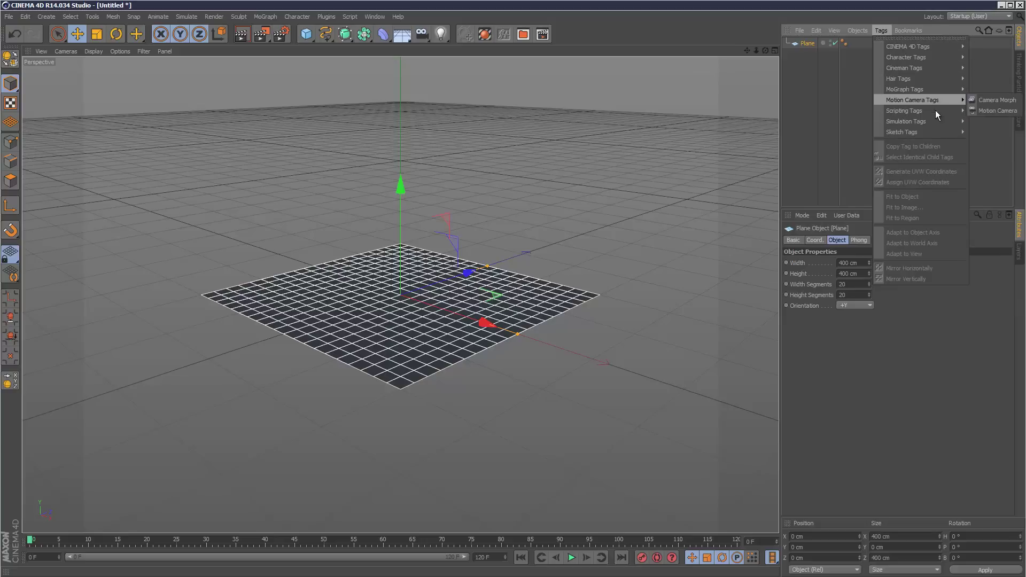
mouse_move(941, 123)
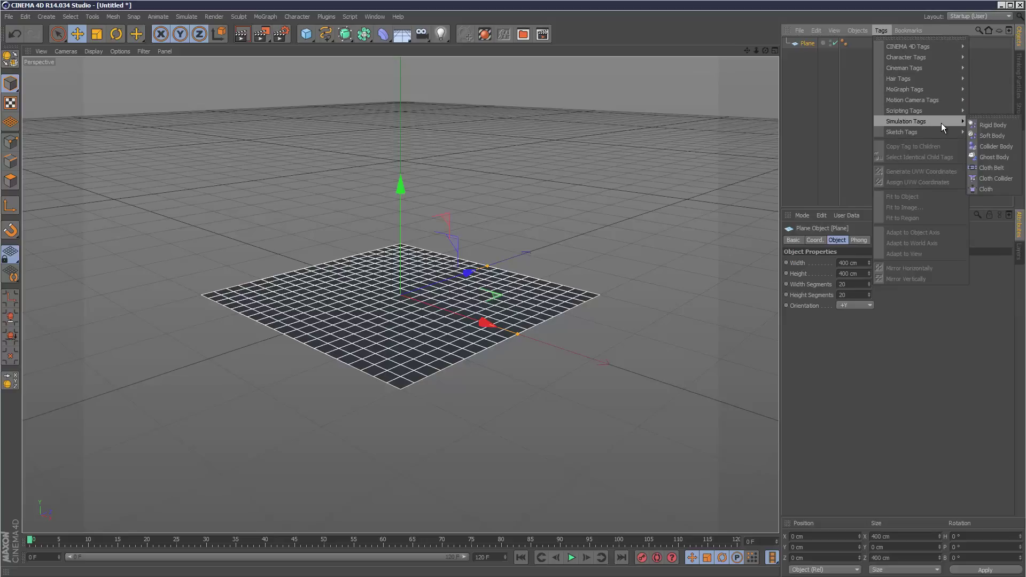
click(992, 190)
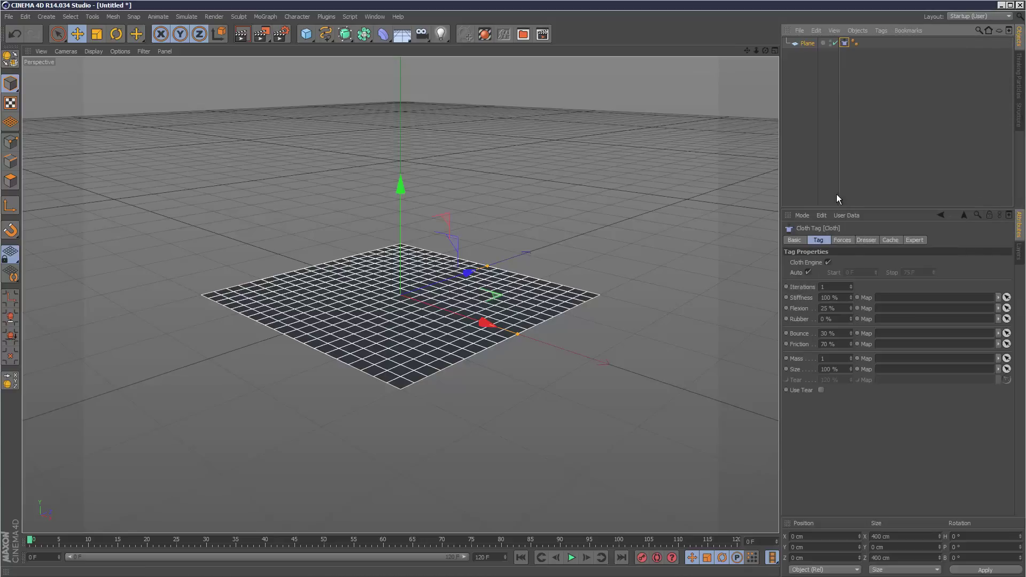
Step: Test-play the plane's cloth simulation, return to the first frame and review the cloth tag's Dresser, Expert and Forces settings
click(571, 558)
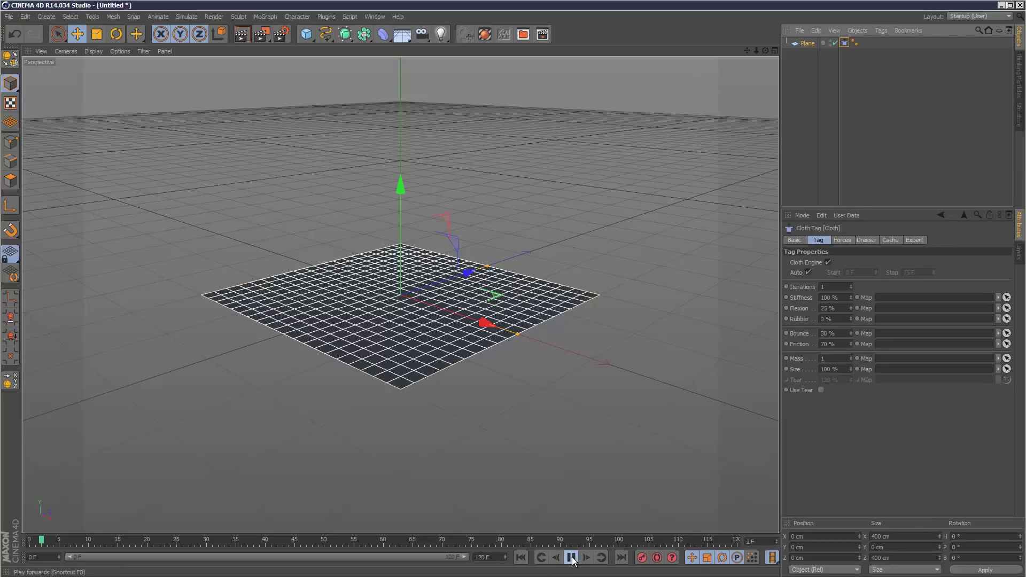
click(571, 558)
click(521, 558)
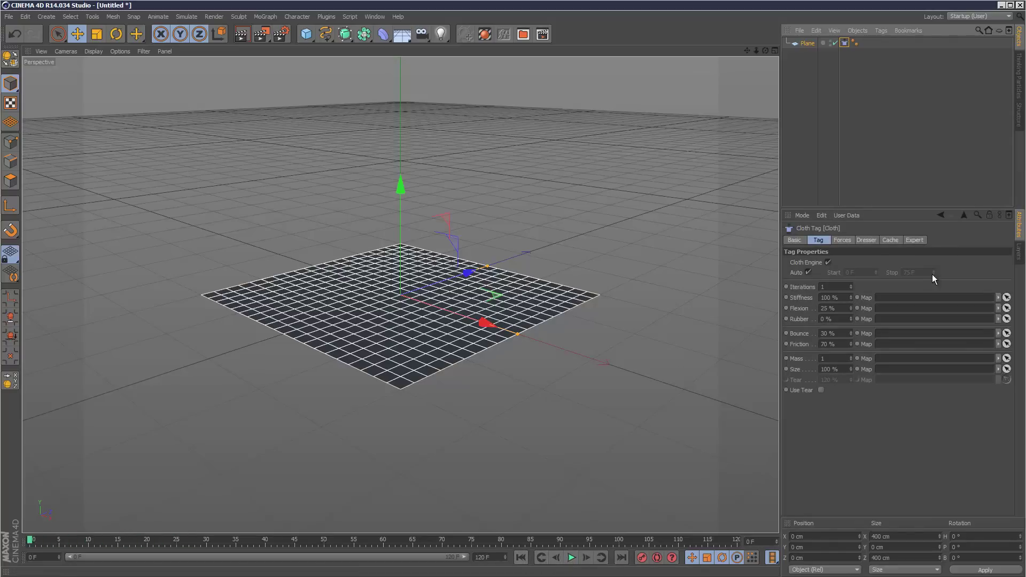
click(869, 240)
click(910, 240)
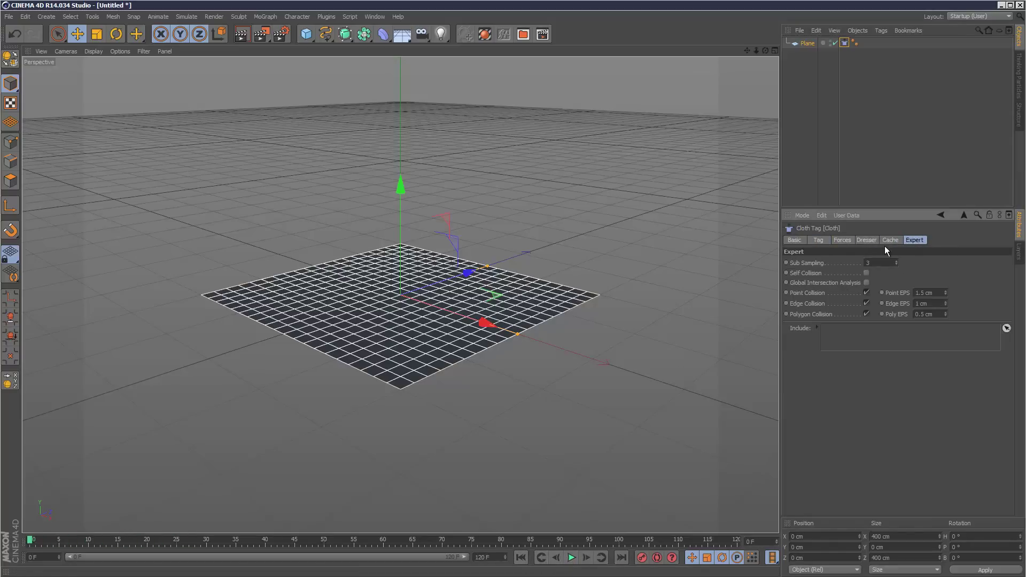
click(842, 240)
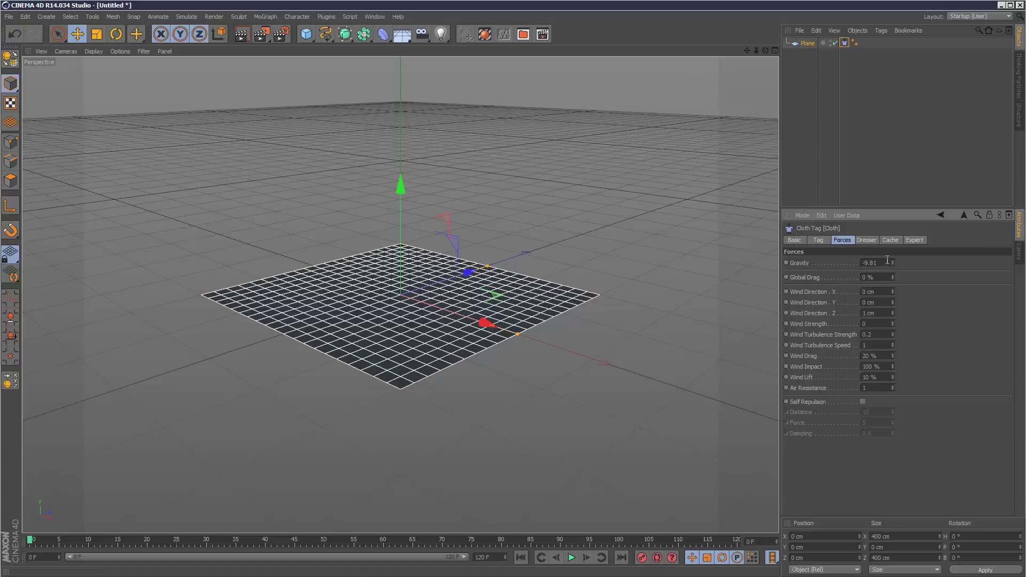
Step: Raise the plane to about 145 cm on Y and make it an editable polygon object
drag(401, 220, 396, 111)
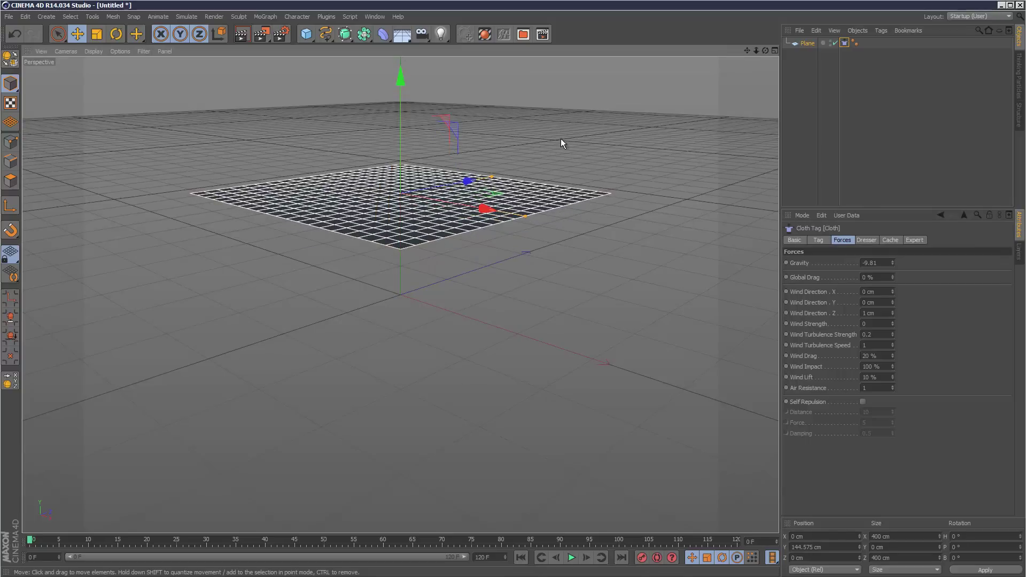
click(13, 62)
click(924, 109)
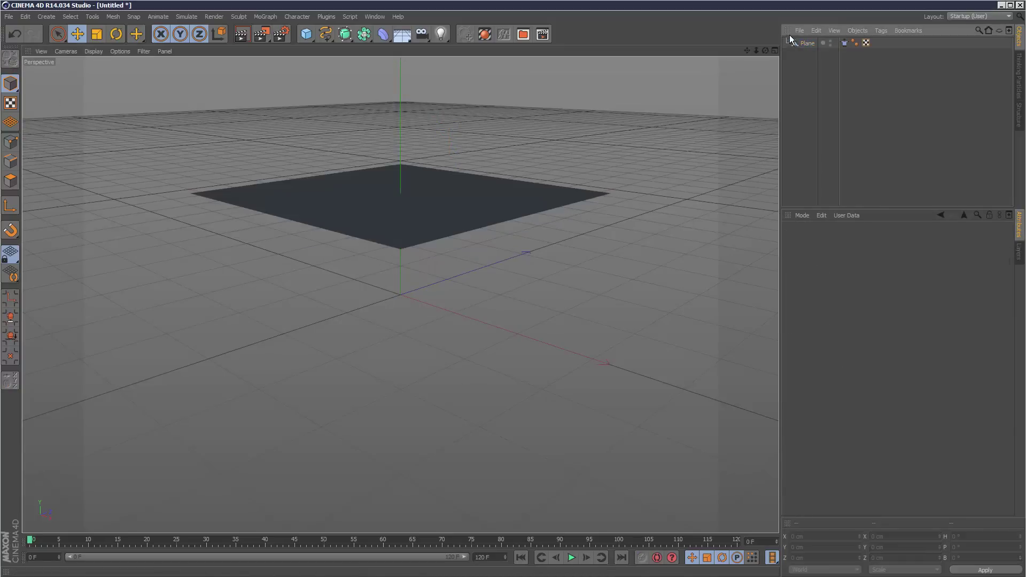
click(803, 43)
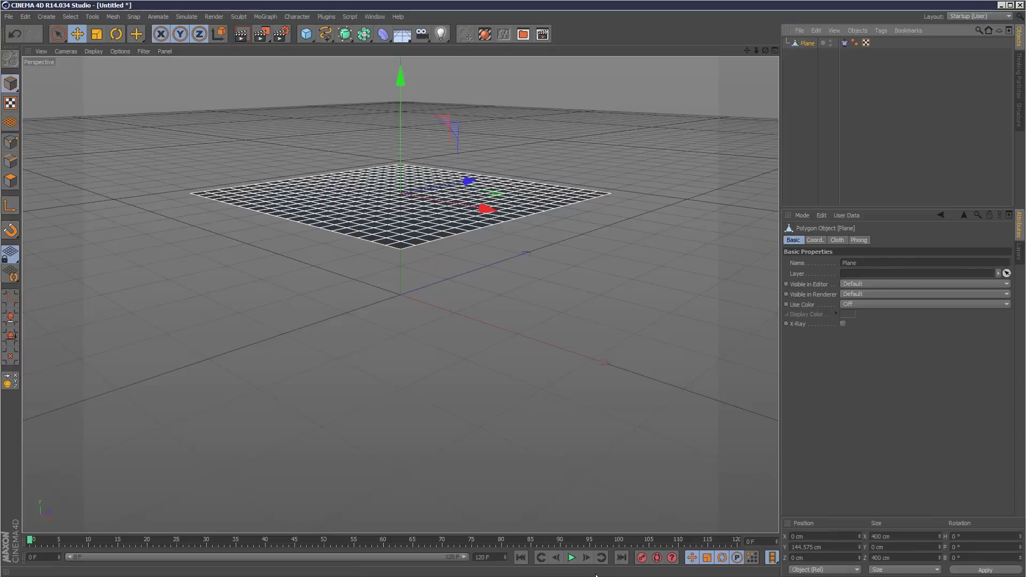
Step: Play the simulation of the editable plane falling, and return to the start of the animation
click(569, 559)
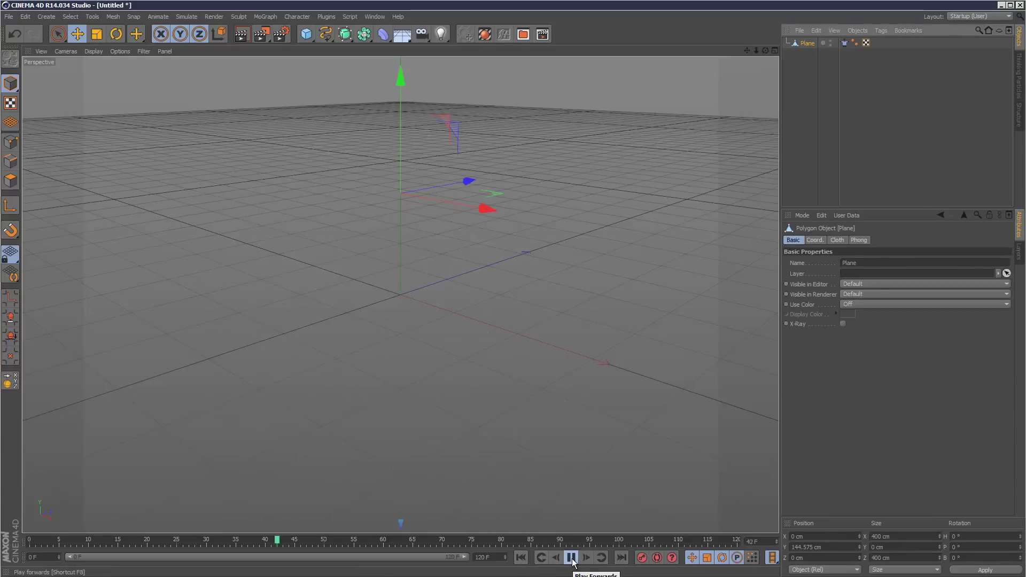
click(571, 557)
click(520, 557)
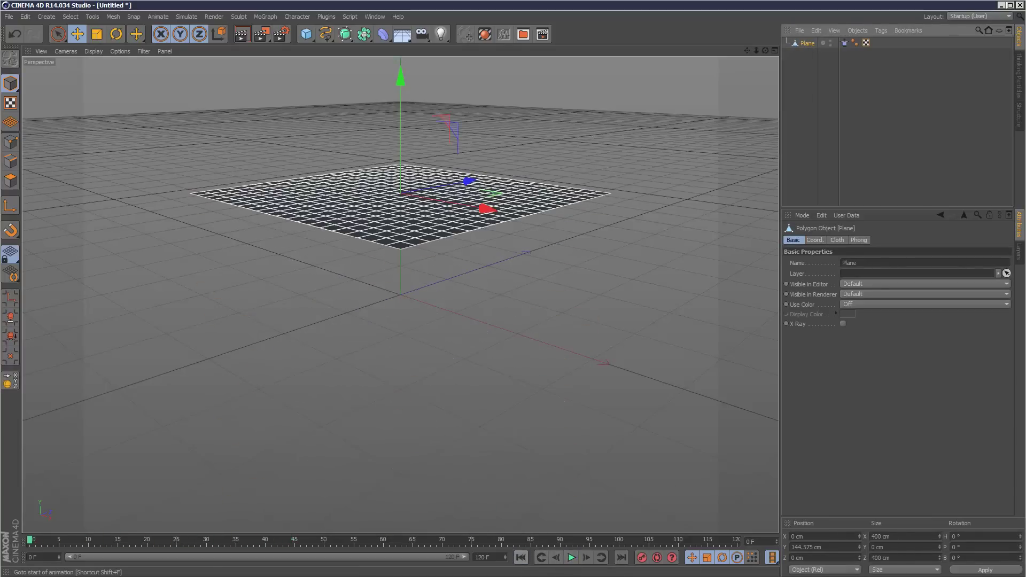
Step: Add a sphere below the plane and lower it to about -48 cm on Y
click(310, 37)
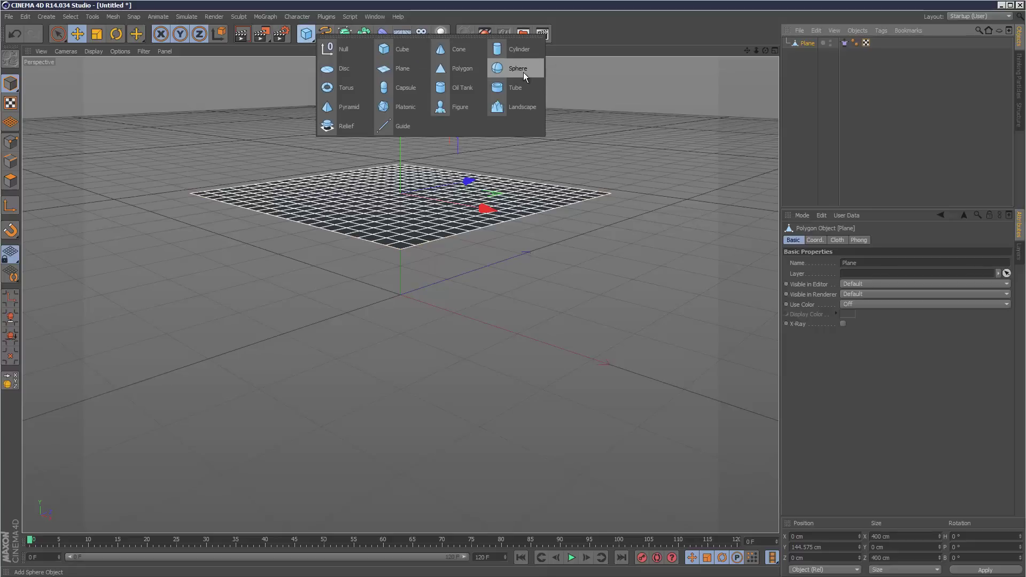
click(516, 72)
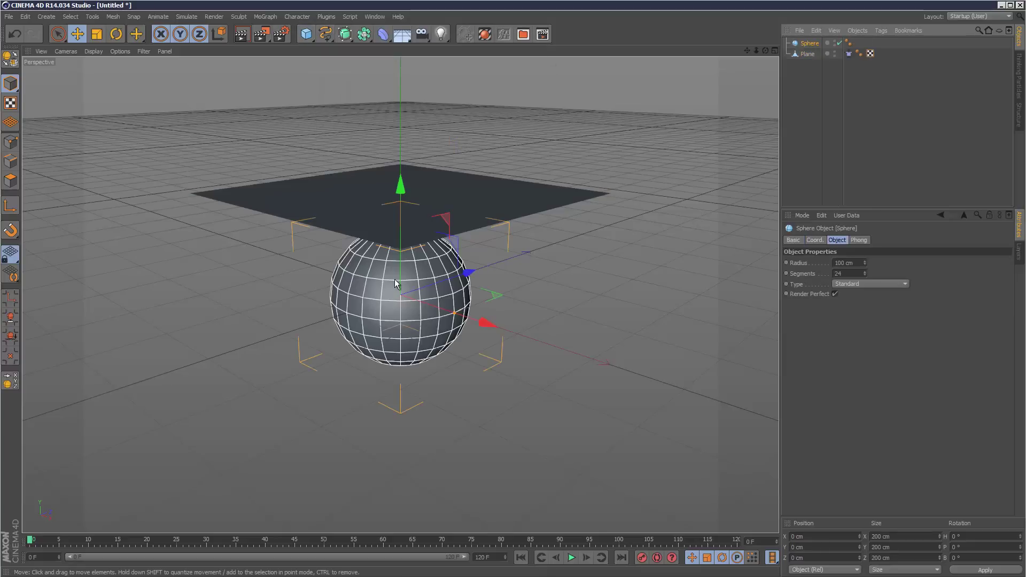
drag(765, 50, 497, 321)
drag(395, 192, 395, 224)
drag(765, 50, 496, 318)
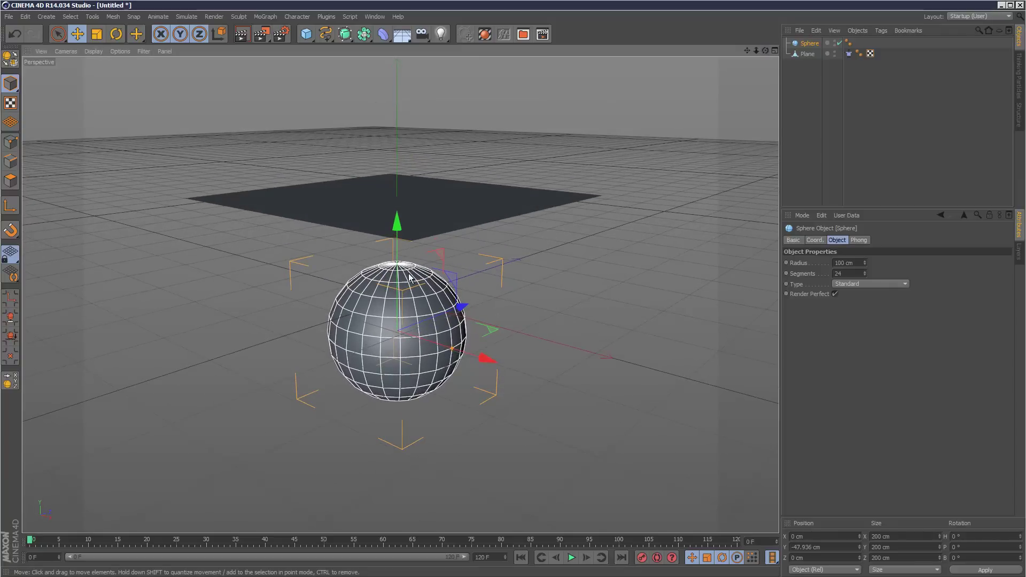
Step: Add a Cloth Collider simulation tag to the sphere
click(881, 31)
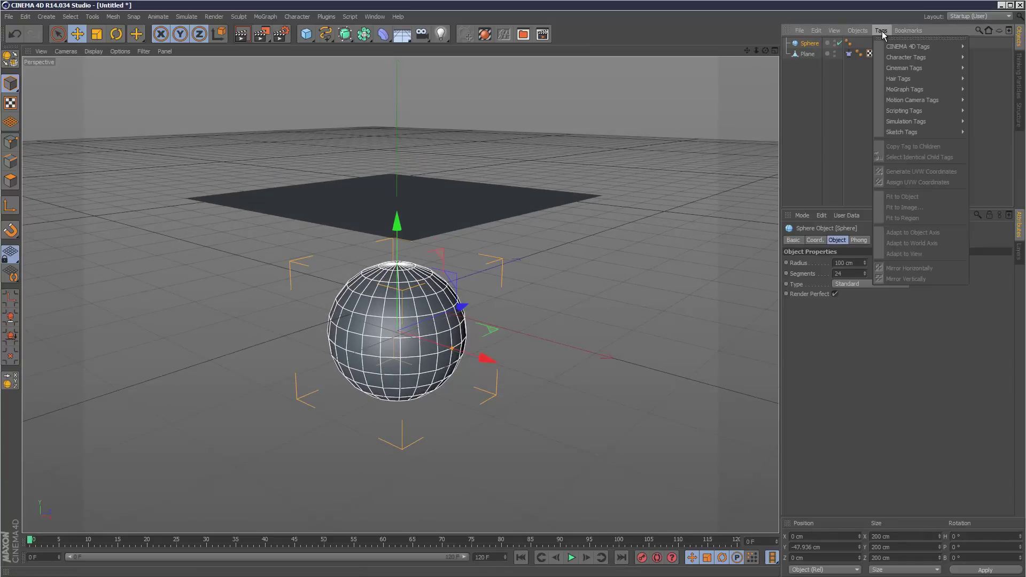
mouse_move(919, 121)
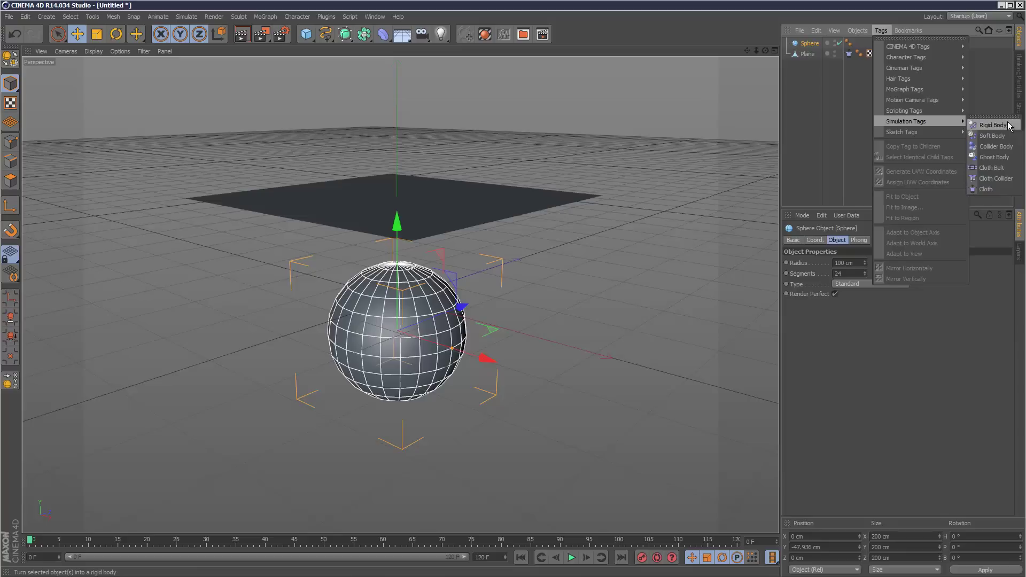
click(995, 179)
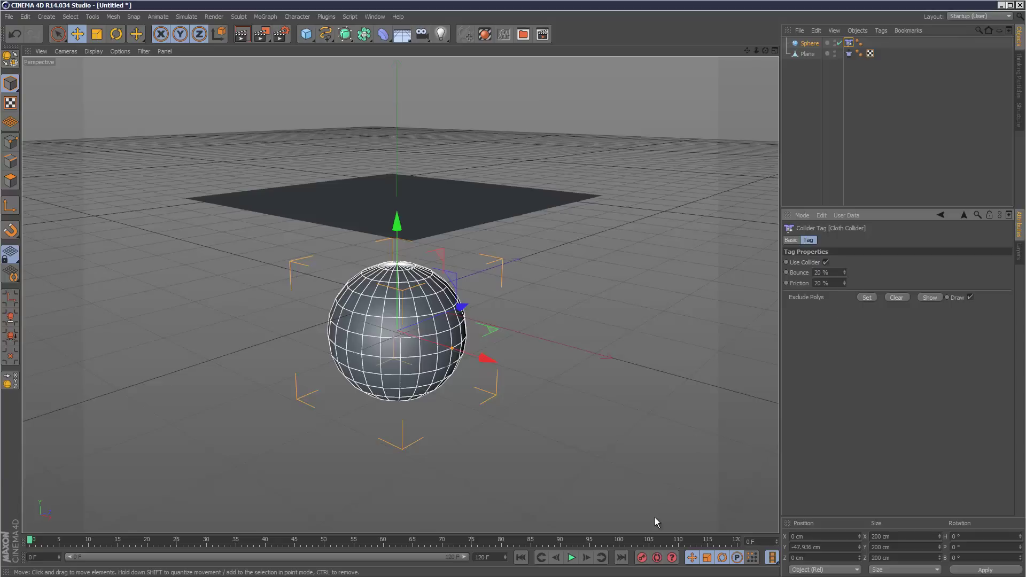
Step: Play the simulation of the cloth colliding with the sphere, and stop playback
click(571, 557)
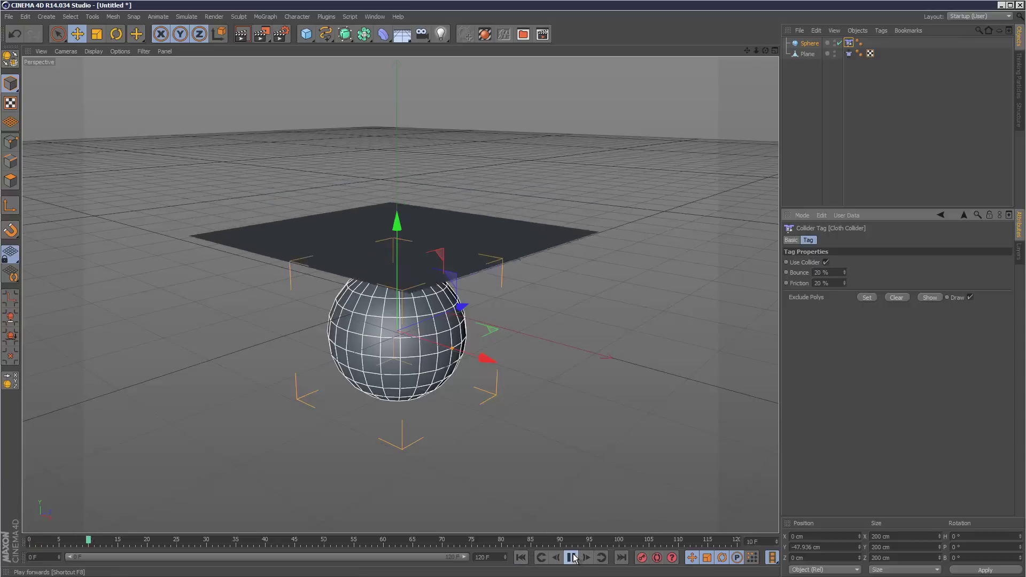
click(885, 137)
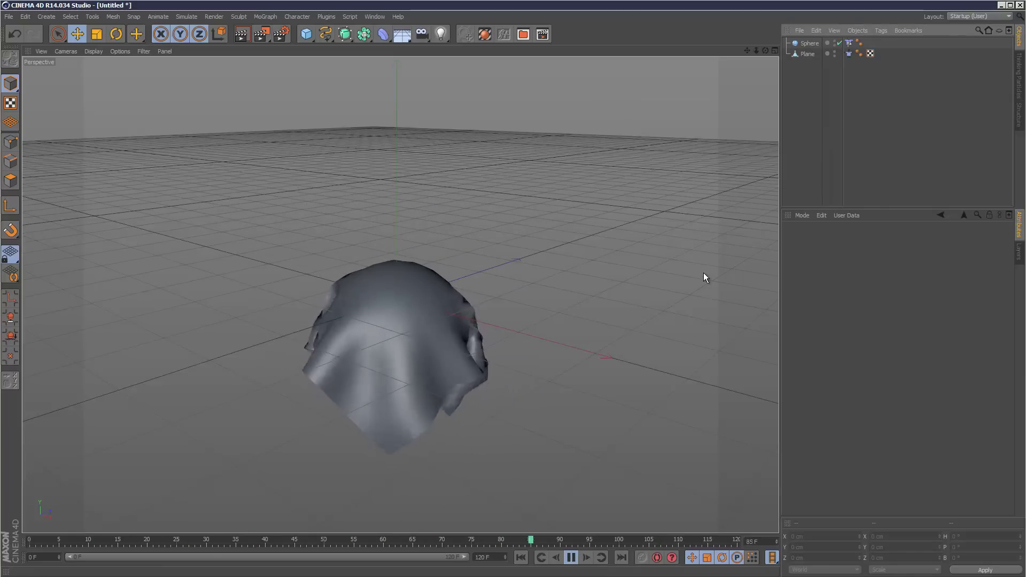
key(F8)
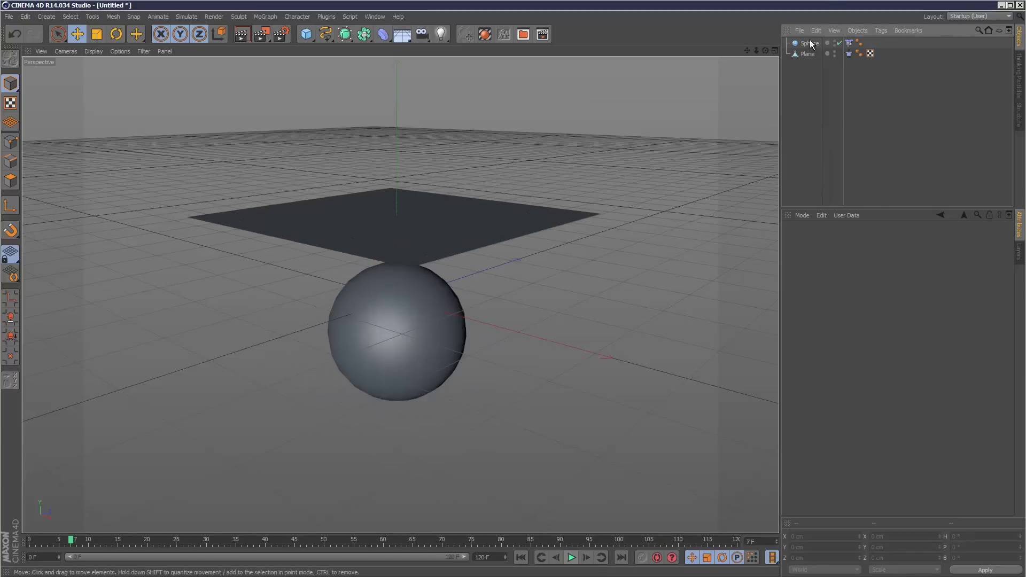
Step: Set the plane's cloth tag to 5 % bounce and 90 % friction
click(848, 53)
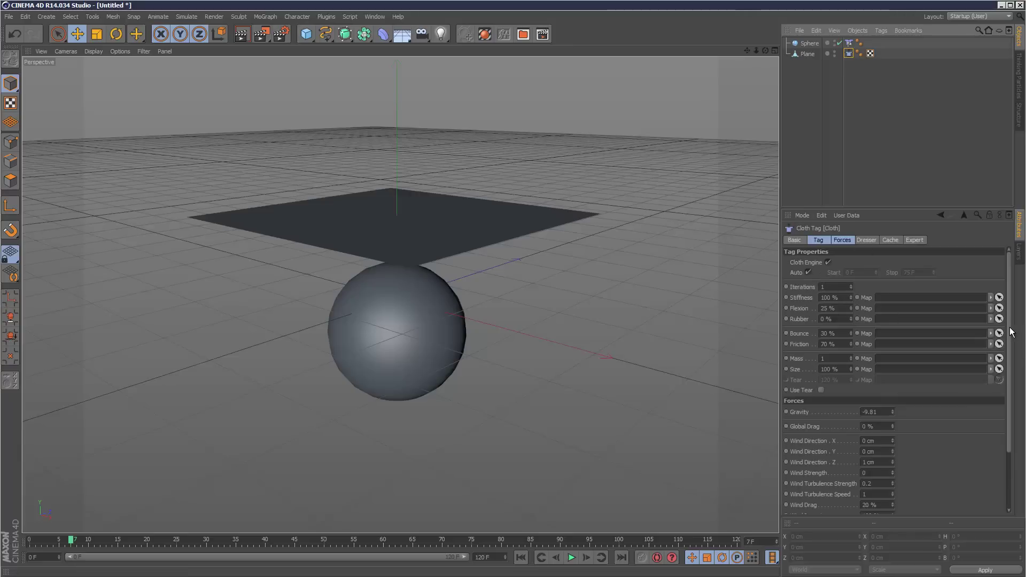
scroll(1011, 331, down, 3)
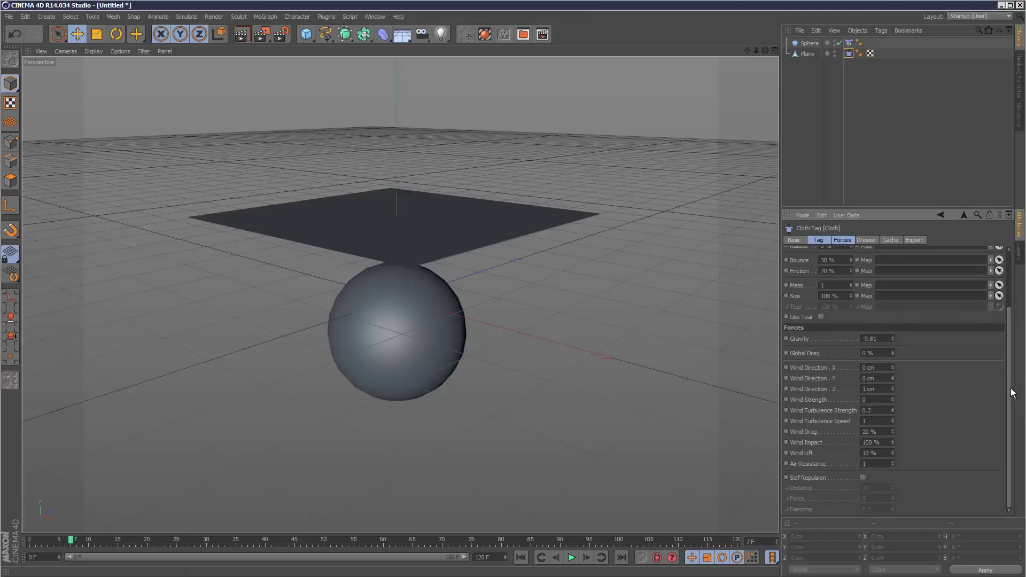
scroll(881, 353, up, 3)
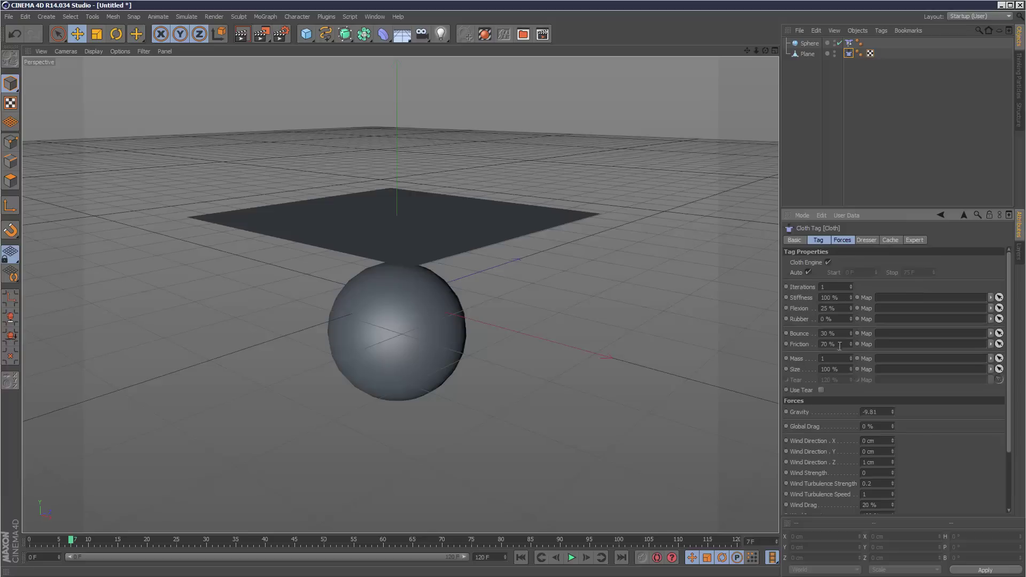
text(5)
Step: Examine the cloth tag's Dresser, Cache, Expert and Forces settings and the available particle force objects
click(866, 240)
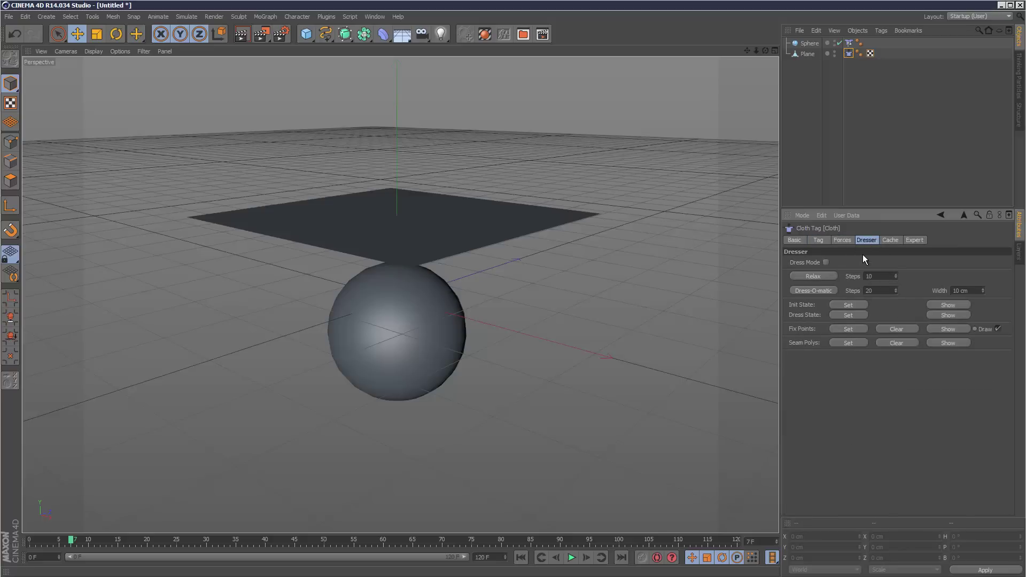
click(890, 241)
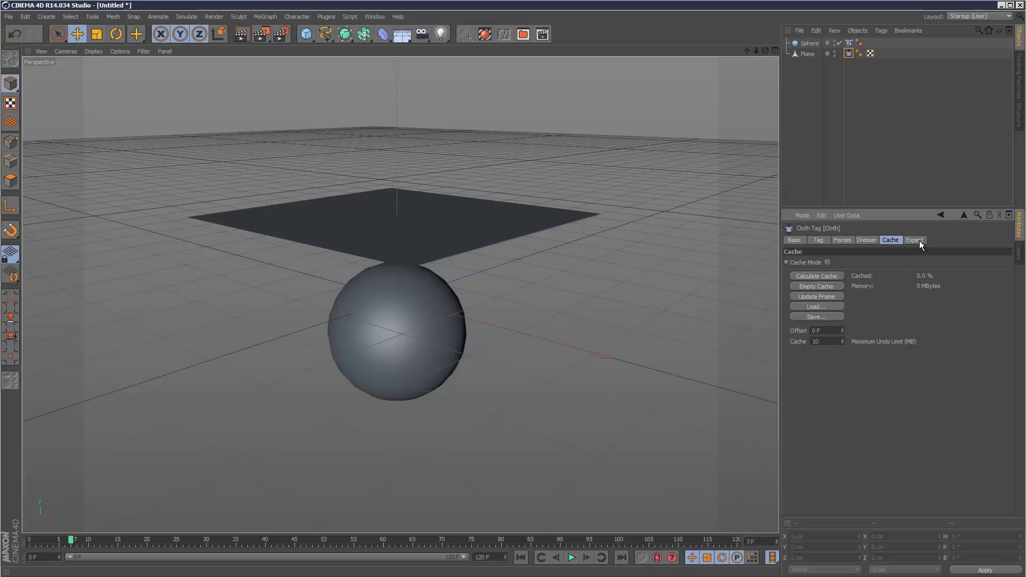
click(914, 240)
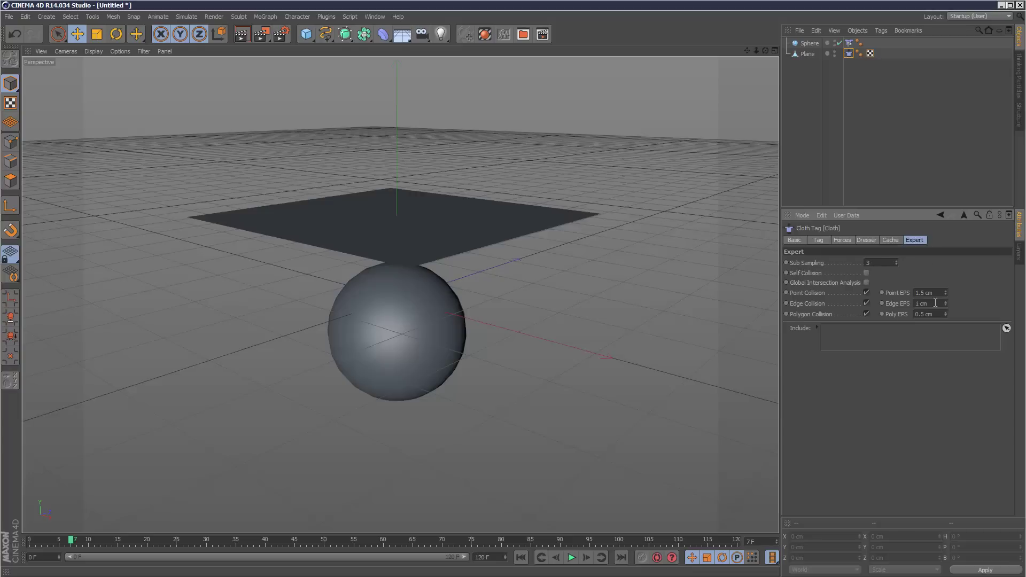
click(795, 240)
click(817, 240)
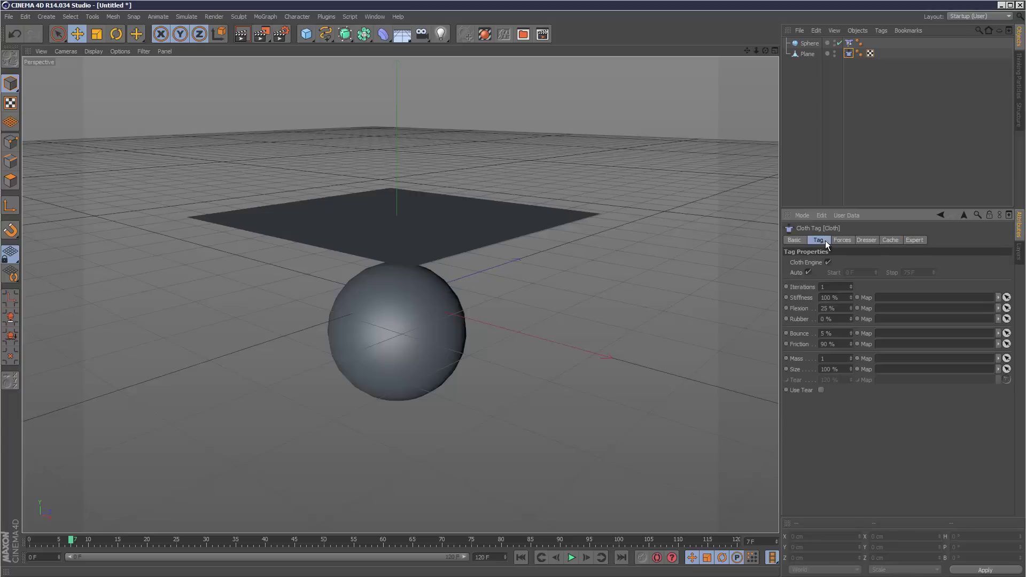
click(841, 240)
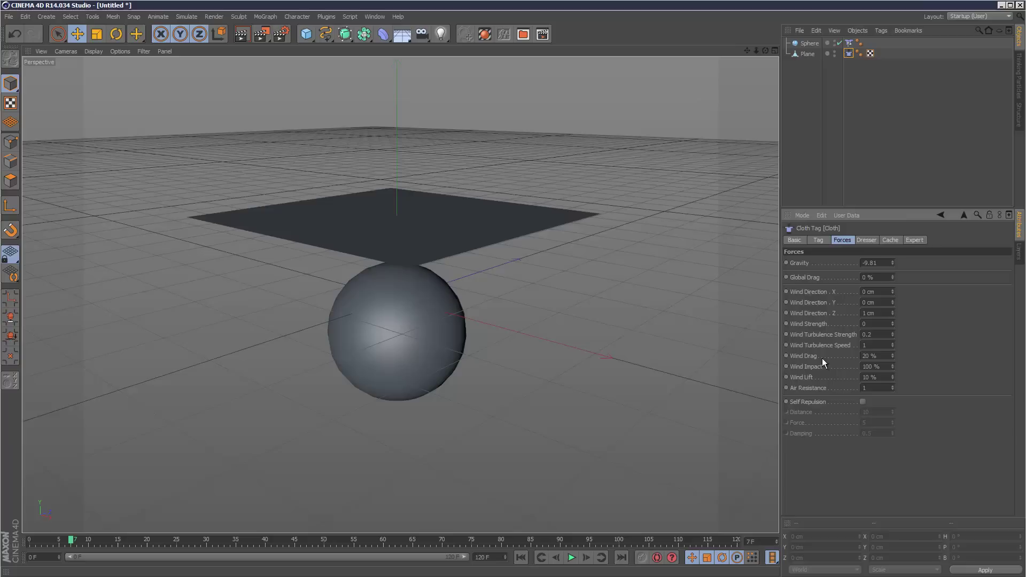
click(184, 19)
mouse_move(218, 62)
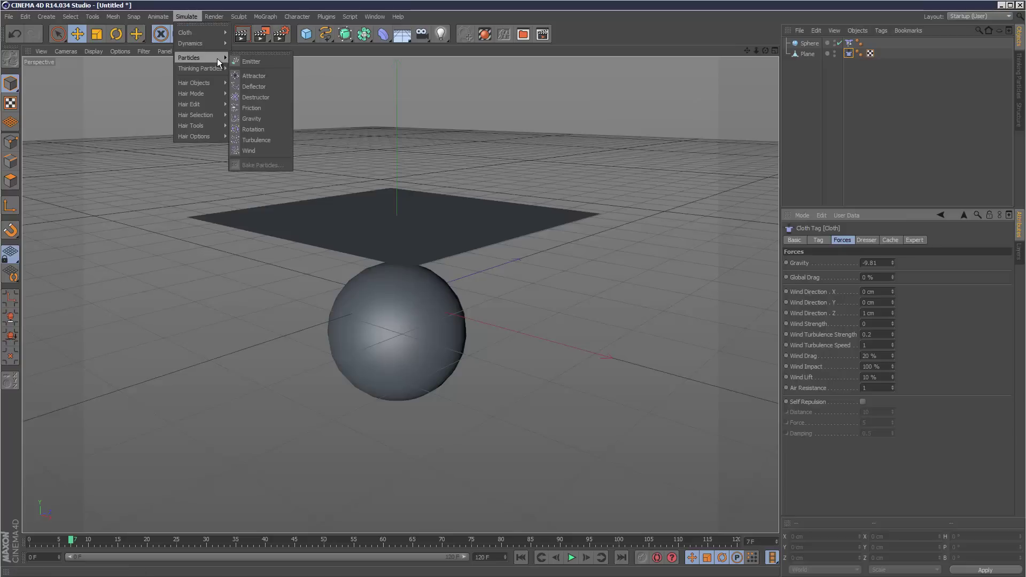
click(843, 242)
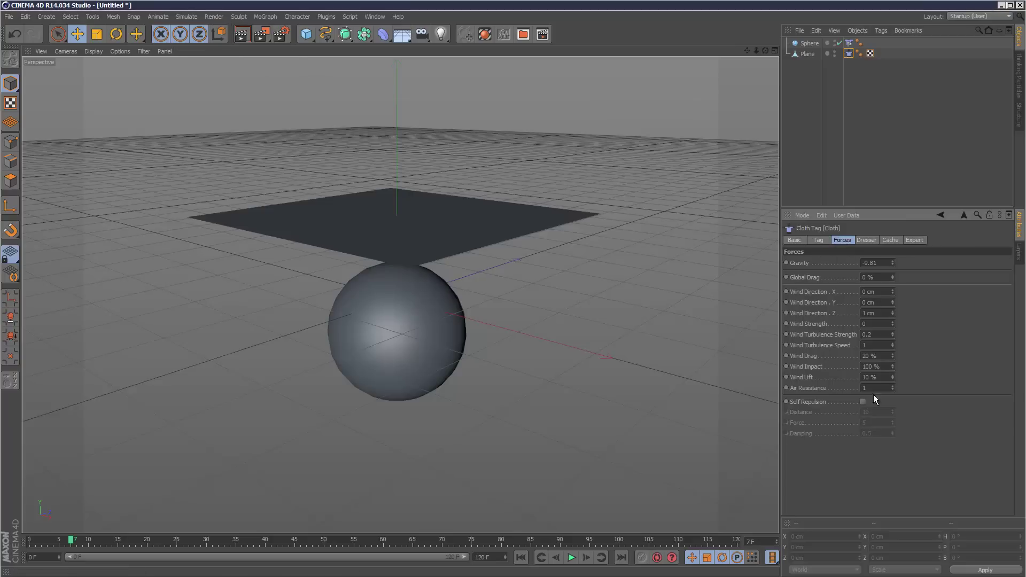
Step: Replay the cloth simulation from the first frame with the new bounce and friction values
click(520, 558)
click(571, 558)
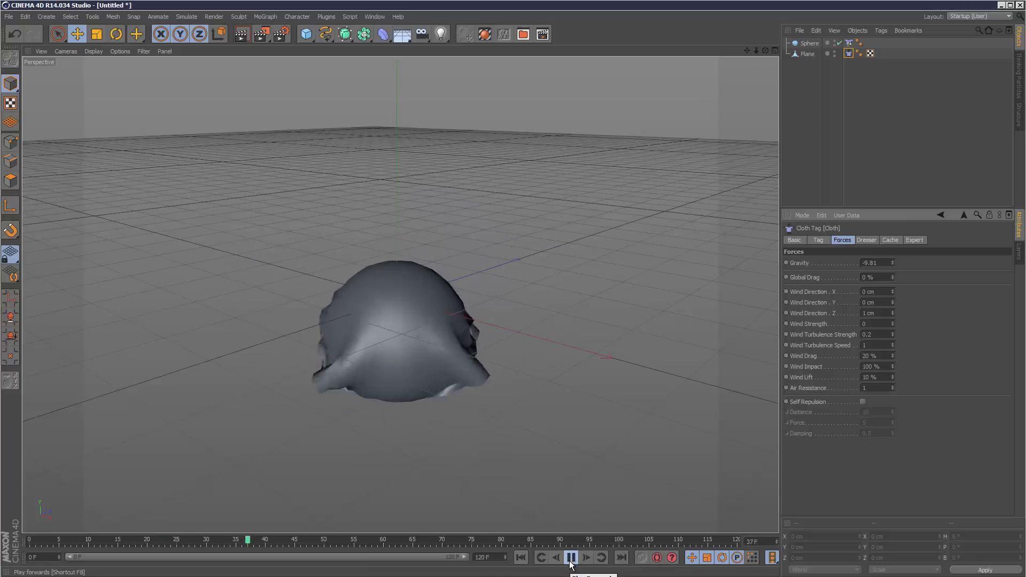
Step: Stop the simulation playback, return to the first frame and clear the selection
click(571, 558)
click(521, 557)
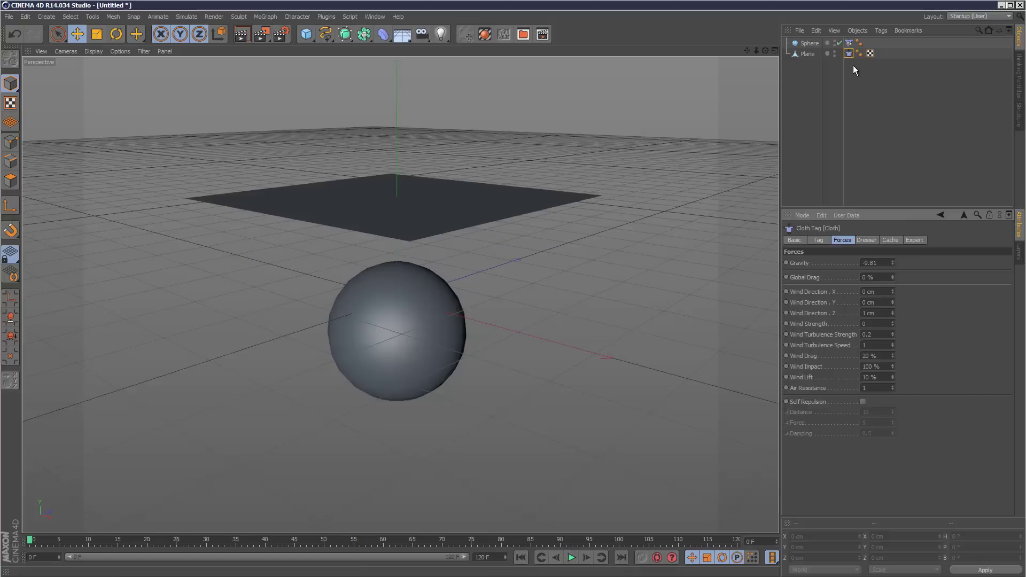
click(861, 60)
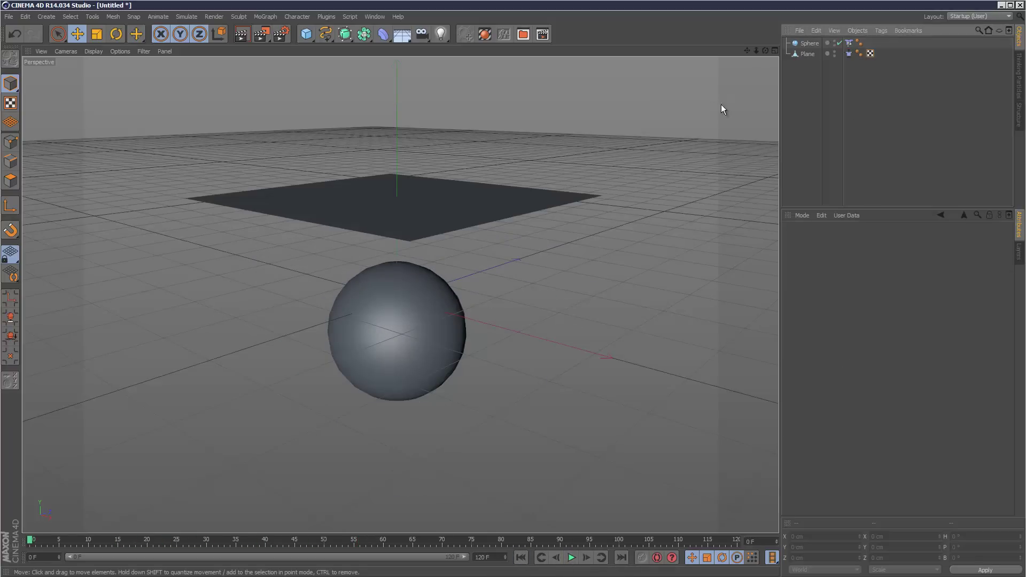
Step: Set the perspective view's display to Gouraud Shading (Lines) so the polygons of the plane and sphere are drawn
drag(763, 53, 496, 319)
click(375, 245)
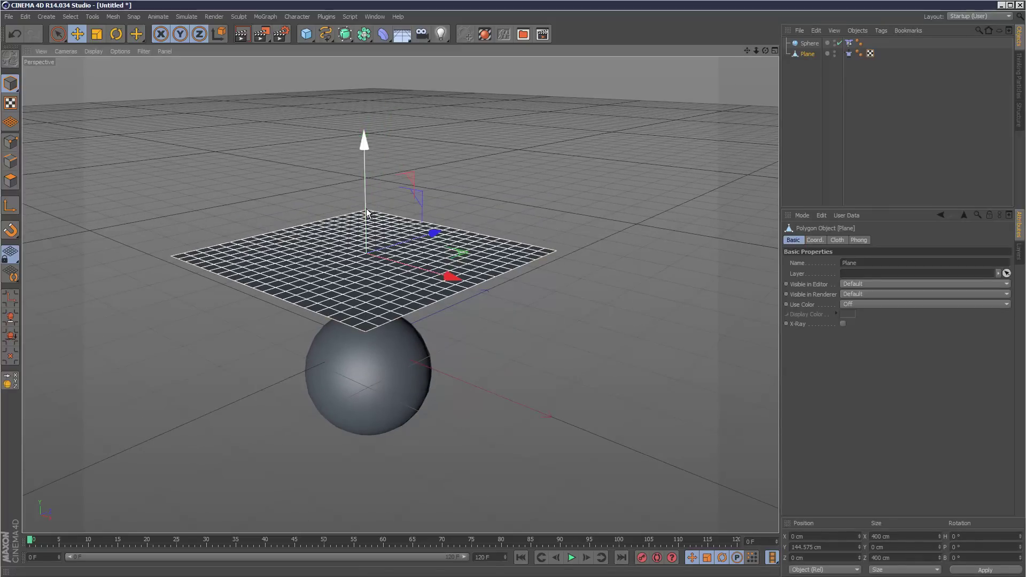
click(564, 239)
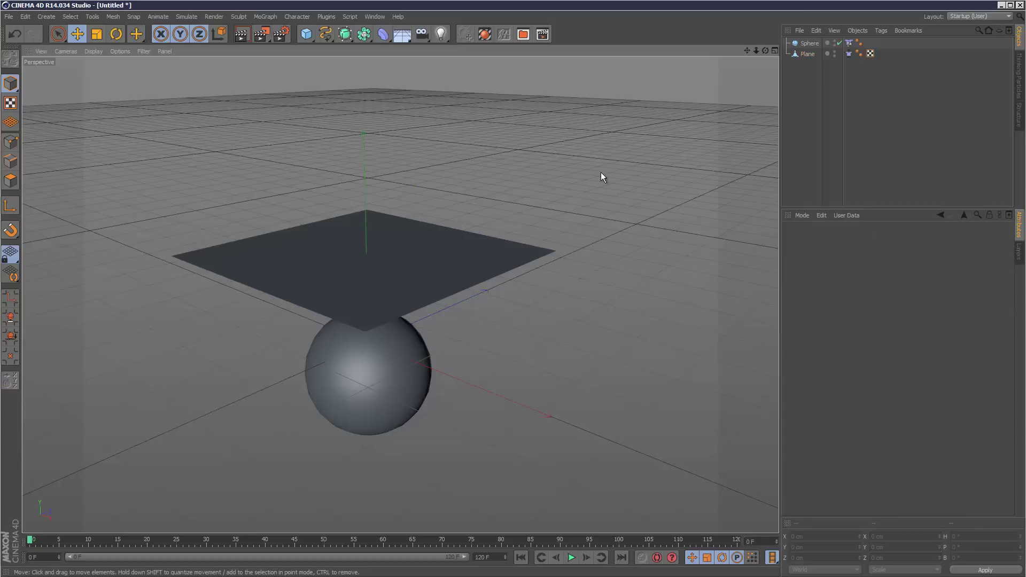
click(435, 249)
click(94, 50)
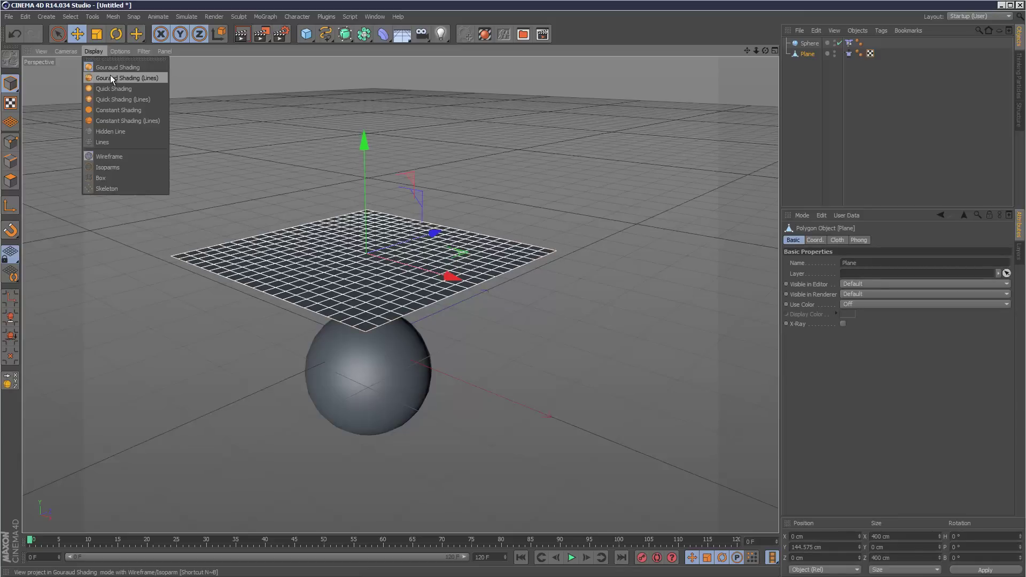
click(111, 75)
click(544, 158)
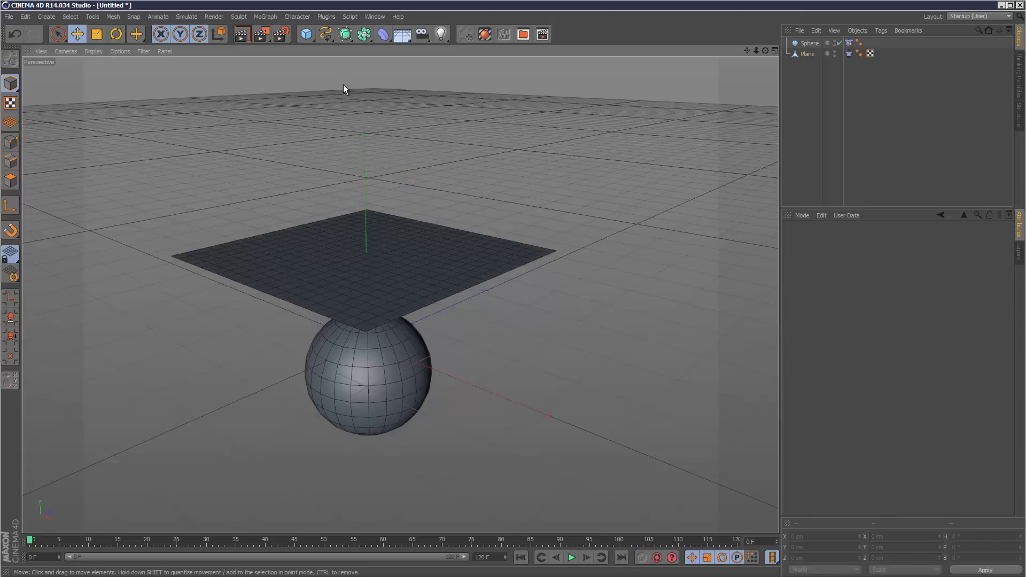
Step: Add a cube, make it editable and scale it uniformly to about 59 cm
click(307, 39)
click(409, 49)
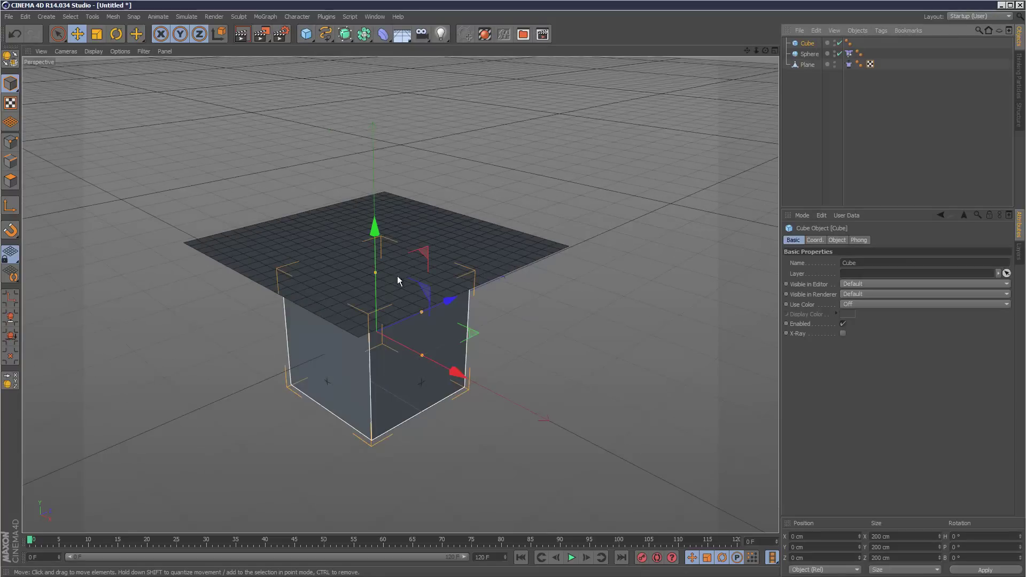
key(c)
key(t)
drag(428, 351, 323, 456)
Step: Raise the cube above the plane to about Y 260 cm and scale it down to about 27 cm
key(e)
drag(376, 262, 372, 92)
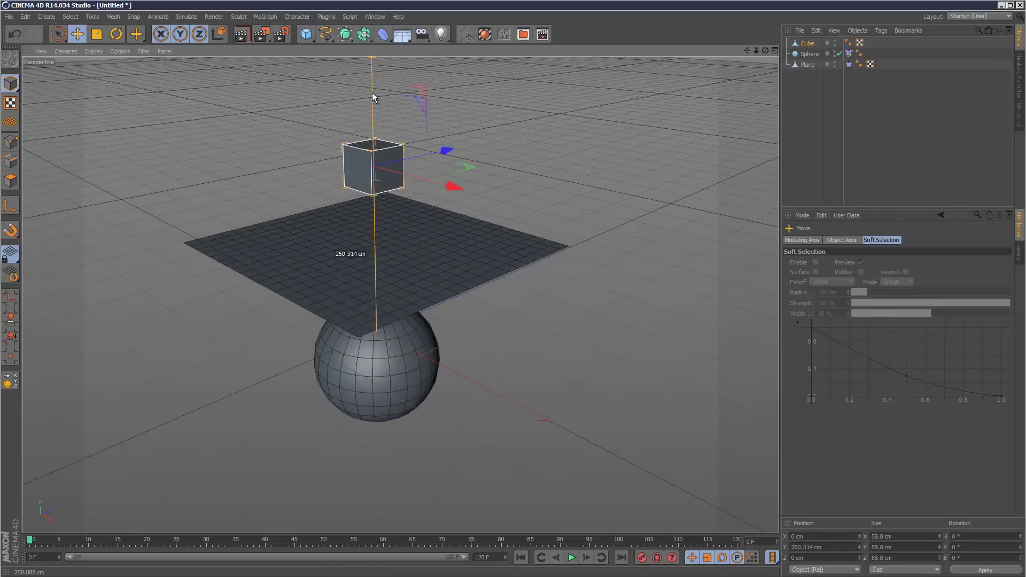
click(775, 51)
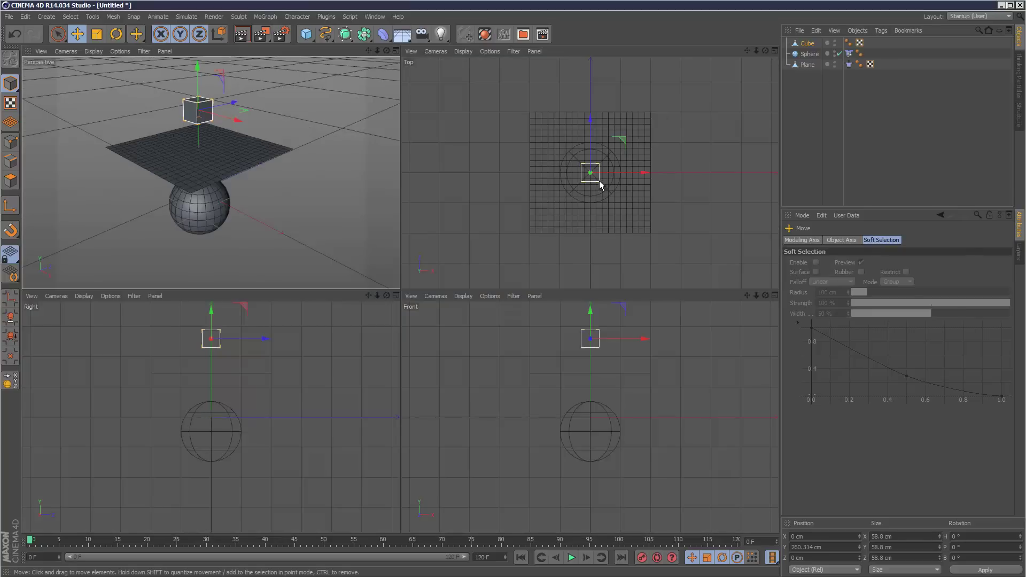
key(t)
drag(714, 144, 489, 197)
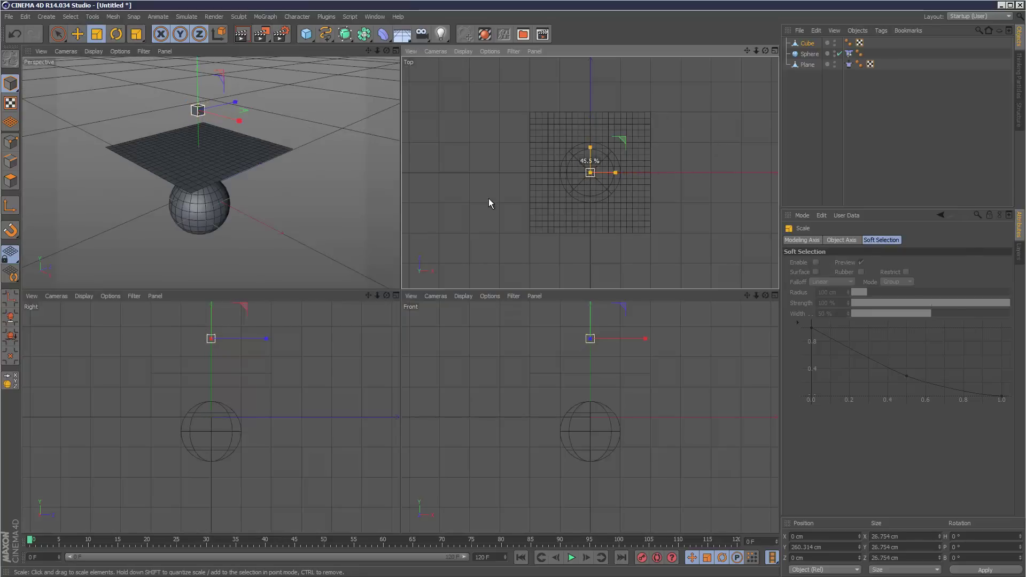
Step: Move the cube just above the plane's far corner, at about X -200, Y 168, Z 195 cm
key(e)
drag(594, 139, 590, 81)
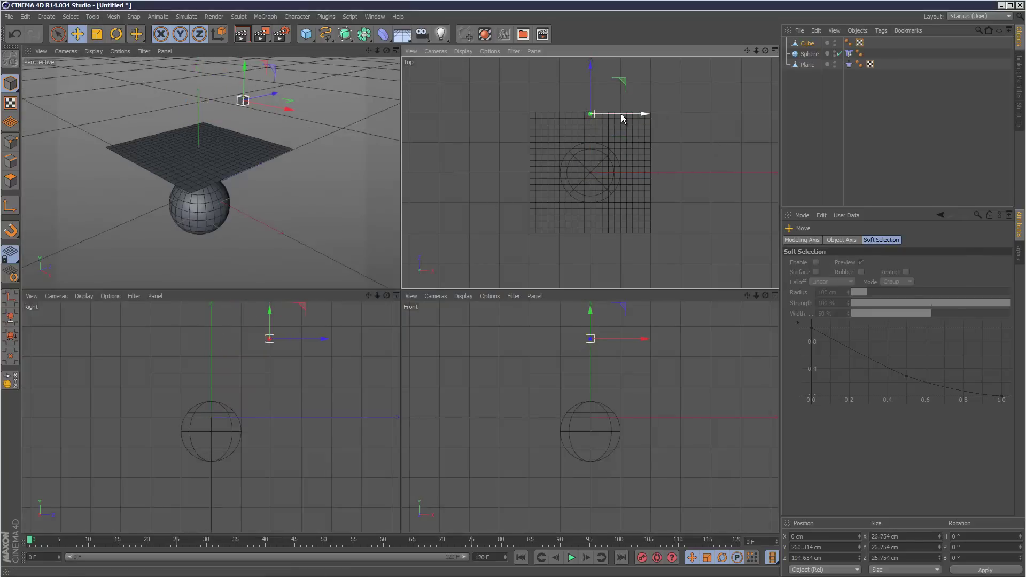
drag(620, 115, 554, 117)
drag(531, 326, 535, 354)
click(396, 52)
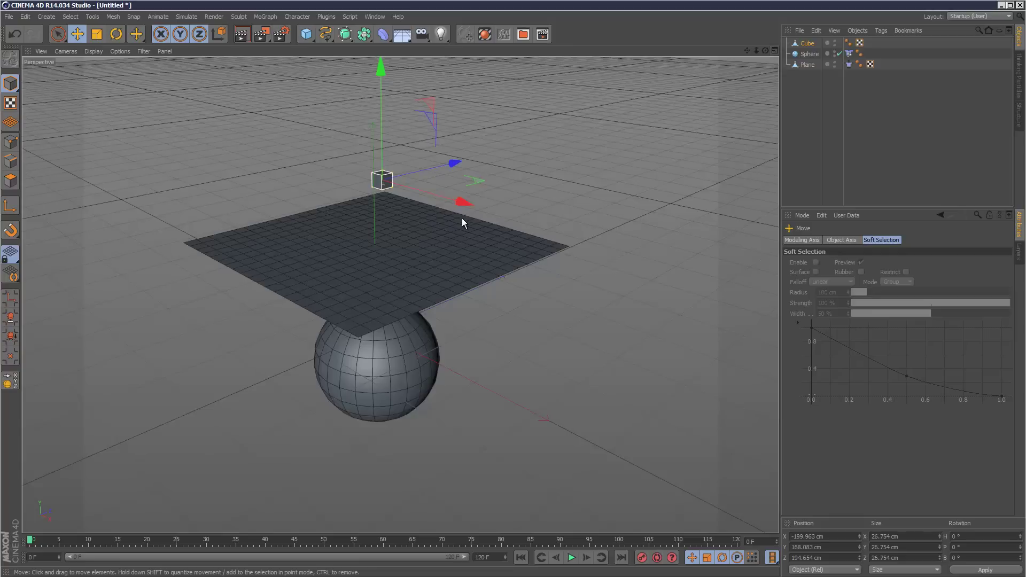
click(597, 215)
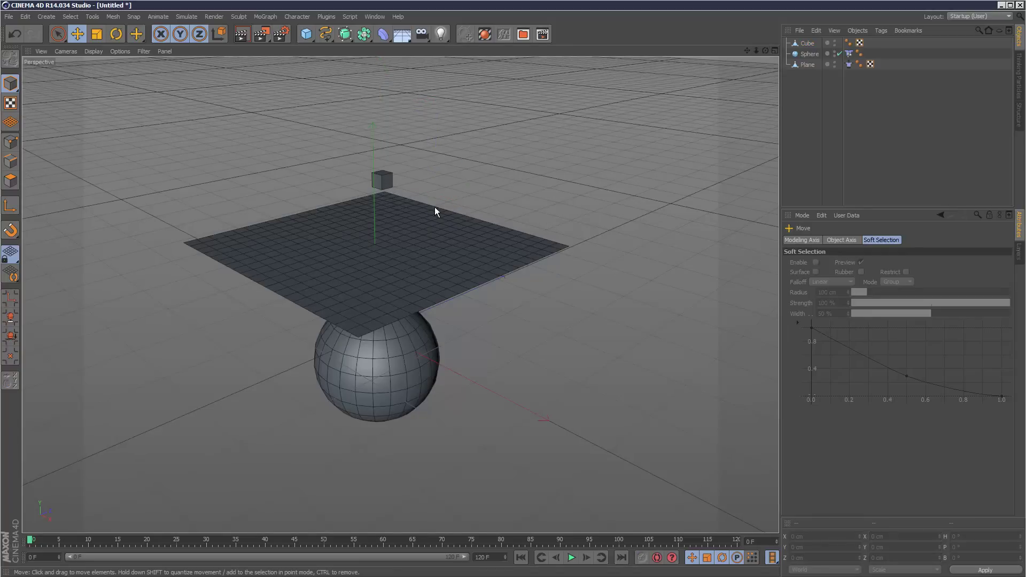
Step: Select the plane's corner point beneath the cube and add a Cloth Belt tag to the plane
click(460, 238)
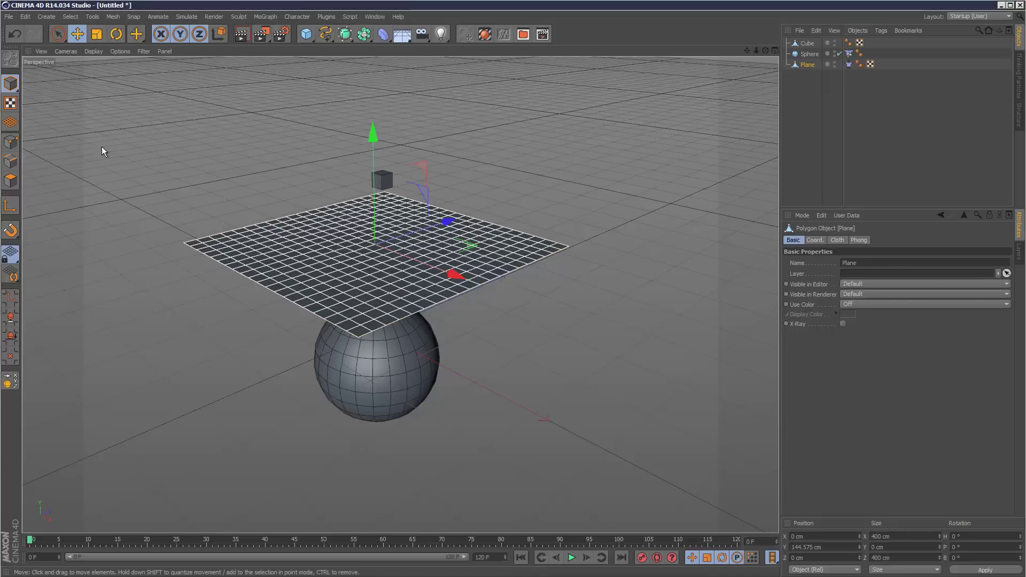
click(10, 142)
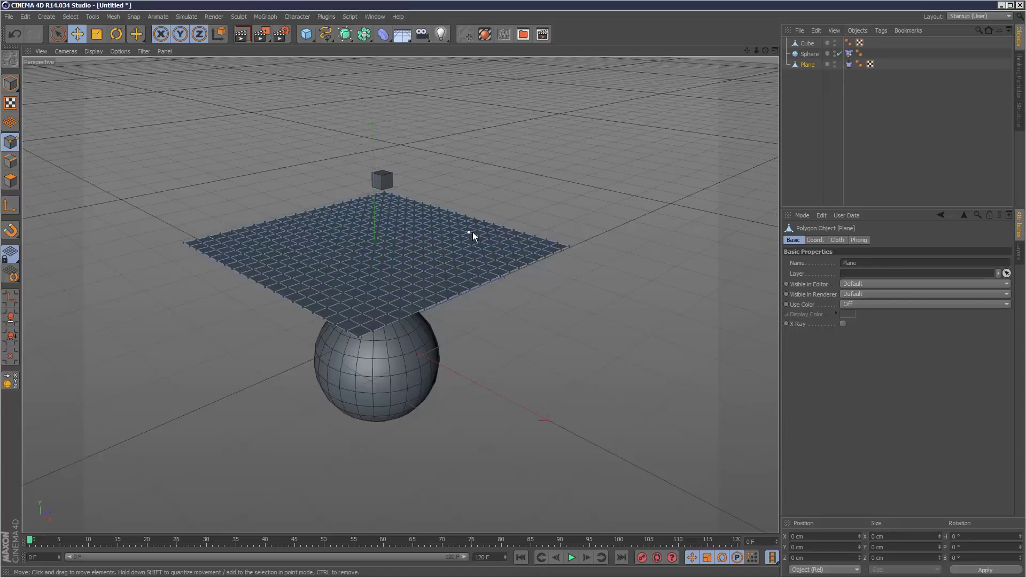
click(382, 193)
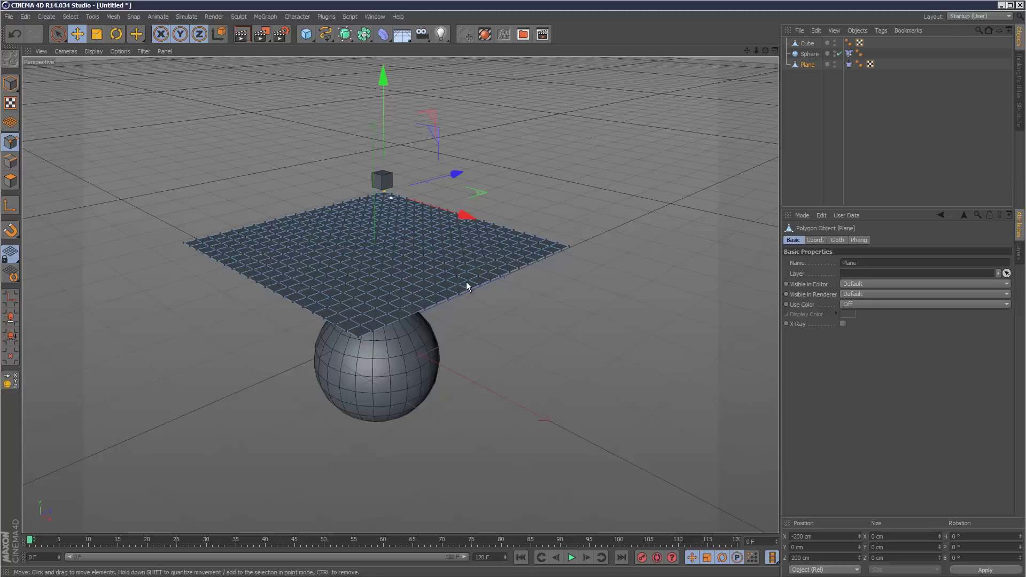
click(868, 30)
mouse_move(883, 31)
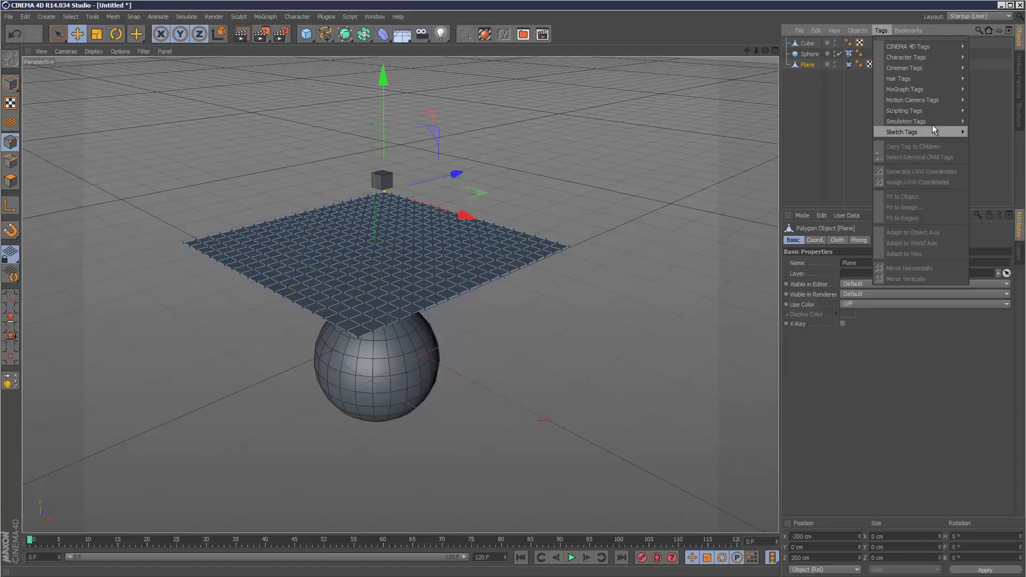
mouse_move(930, 120)
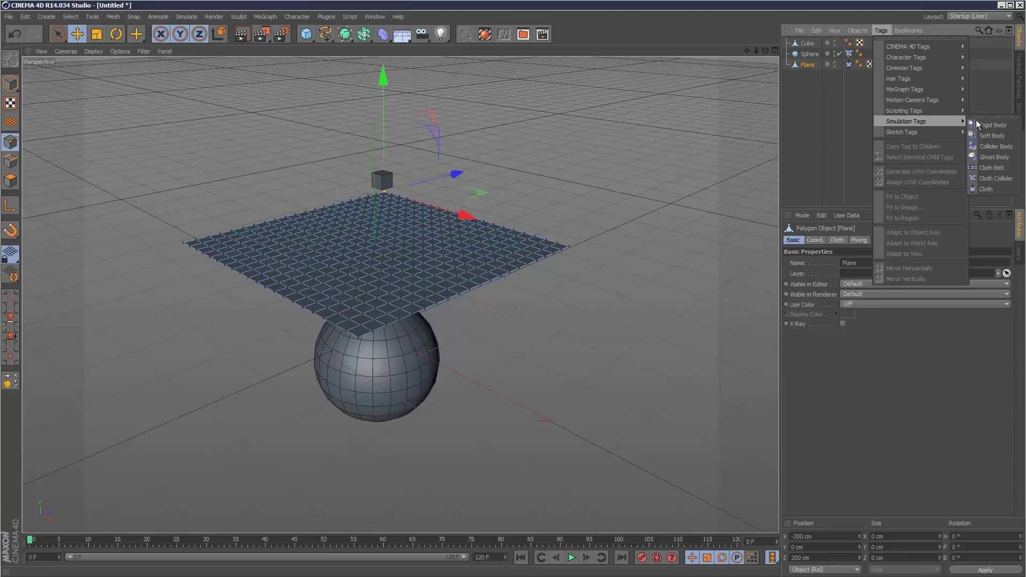
click(991, 167)
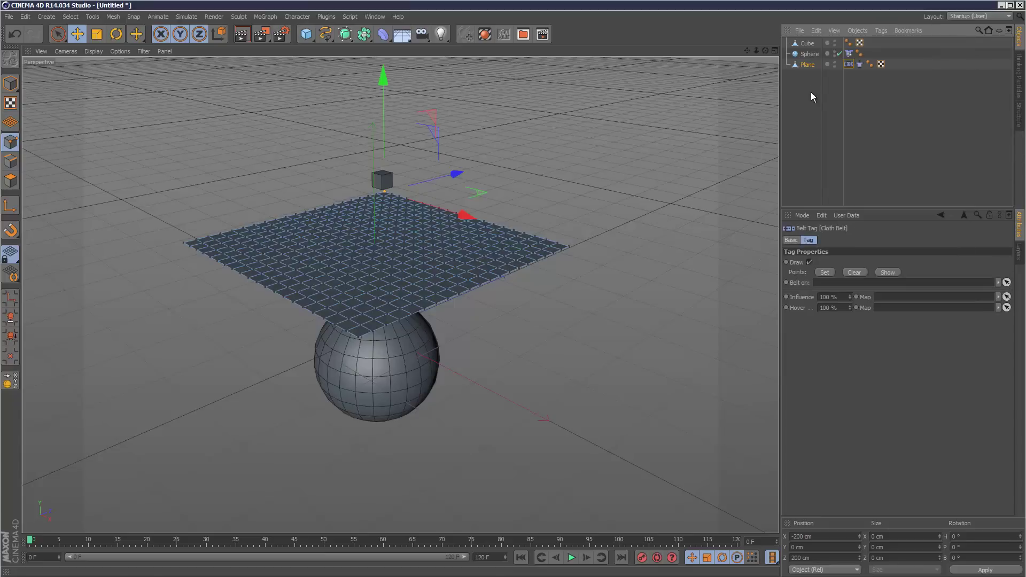
Step: Assign the cube as the Belt on object and set the selected corner point as the tag's belt point
drag(807, 44, 831, 283)
click(824, 272)
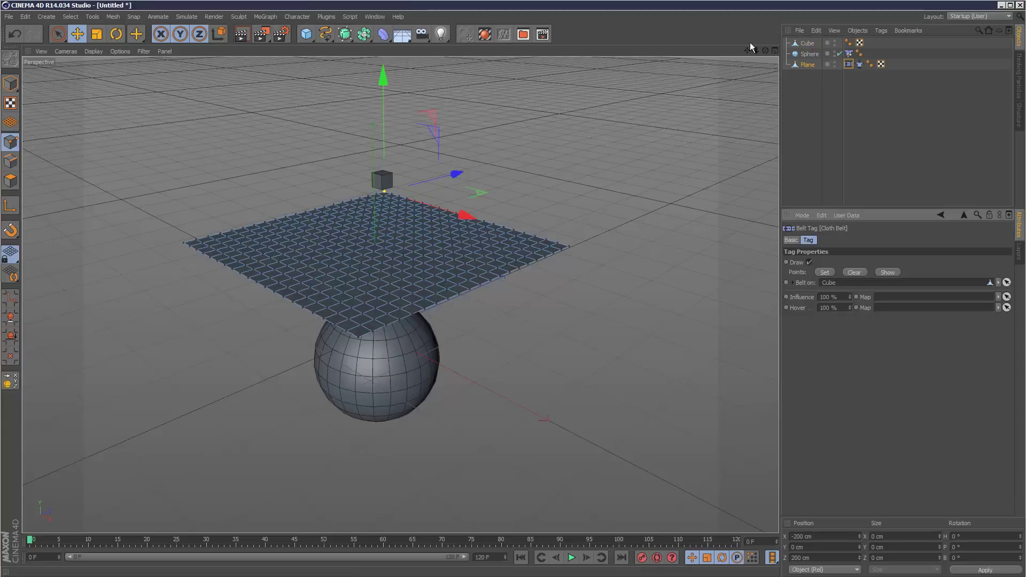
alt+drag(497, 319, 497, 316)
alt+right_drag(497, 316, 498, 318)
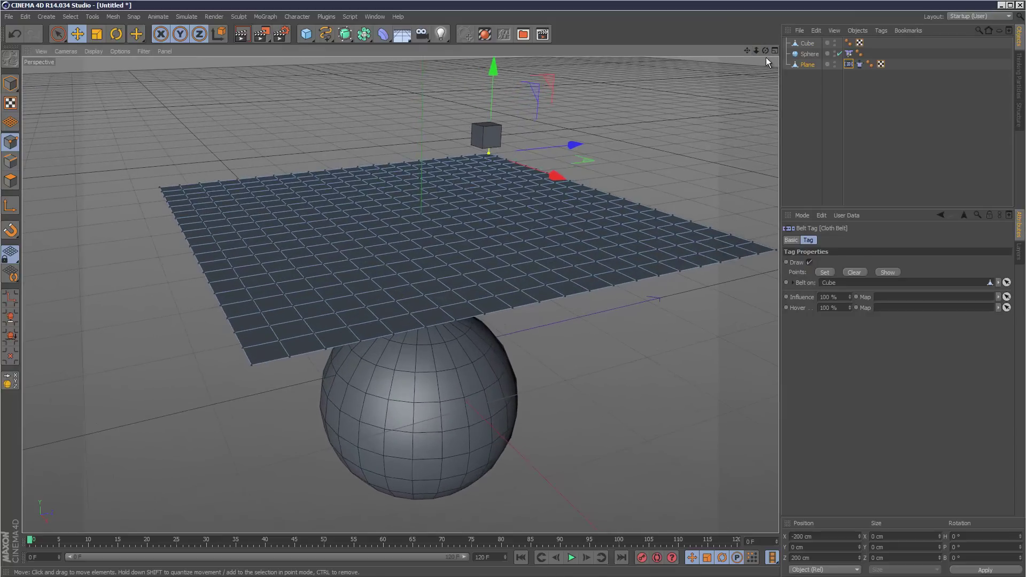
mouse_move(765, 53)
mouse_down()
mouse_move(496, 317)
mouse_move(755, 50)
mouse_move(772, 50)
mouse_move(498, 317)
mouse_move(756, 50)
mouse_move(497, 317)
mouse_move(755, 50)
mouse_up()
click(875, 168)
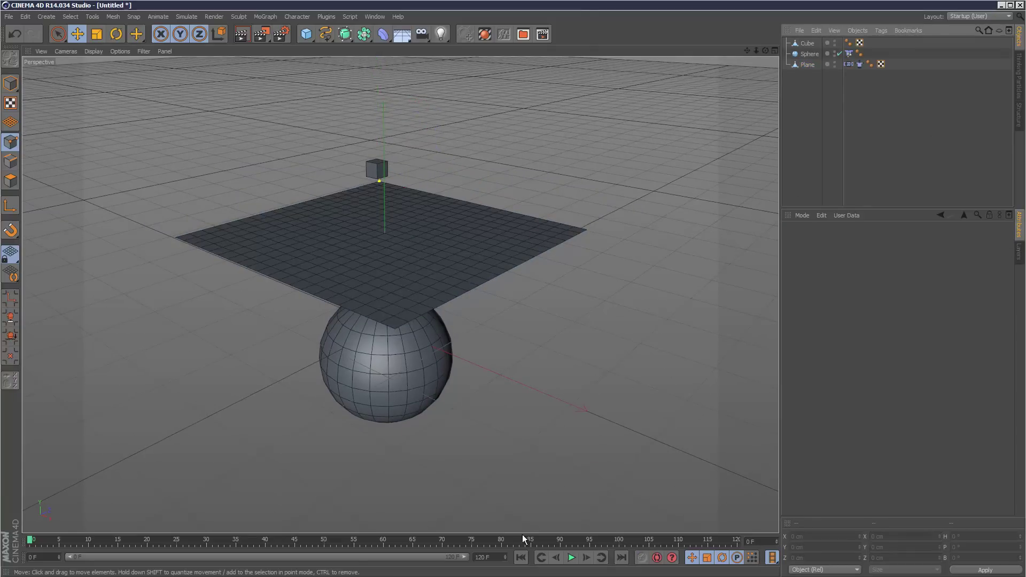
Step: Play the belted cloth simulation, move the cube around during playback to test the belt, and return to the first frame
click(571, 557)
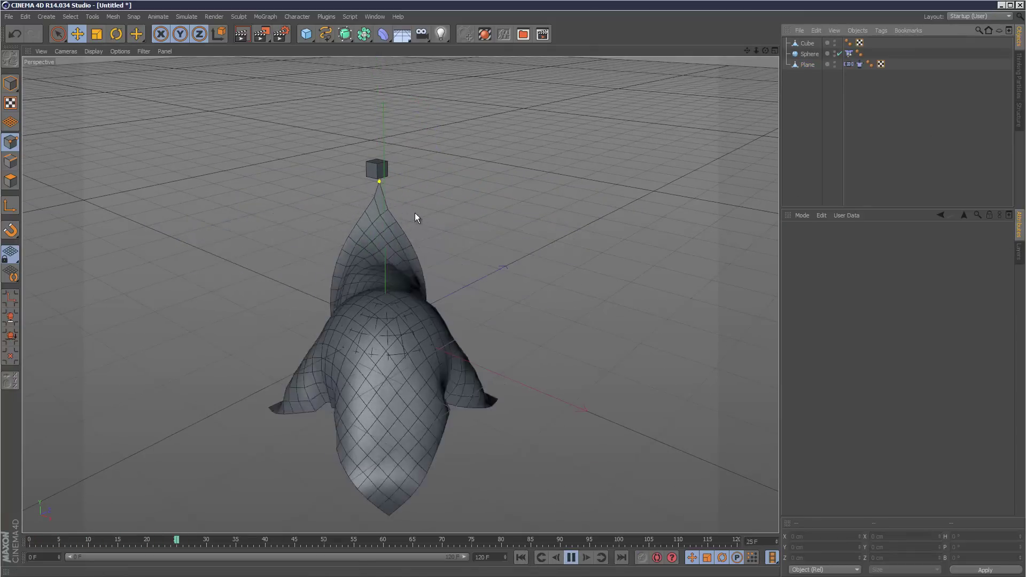
click(387, 169)
click(10, 83)
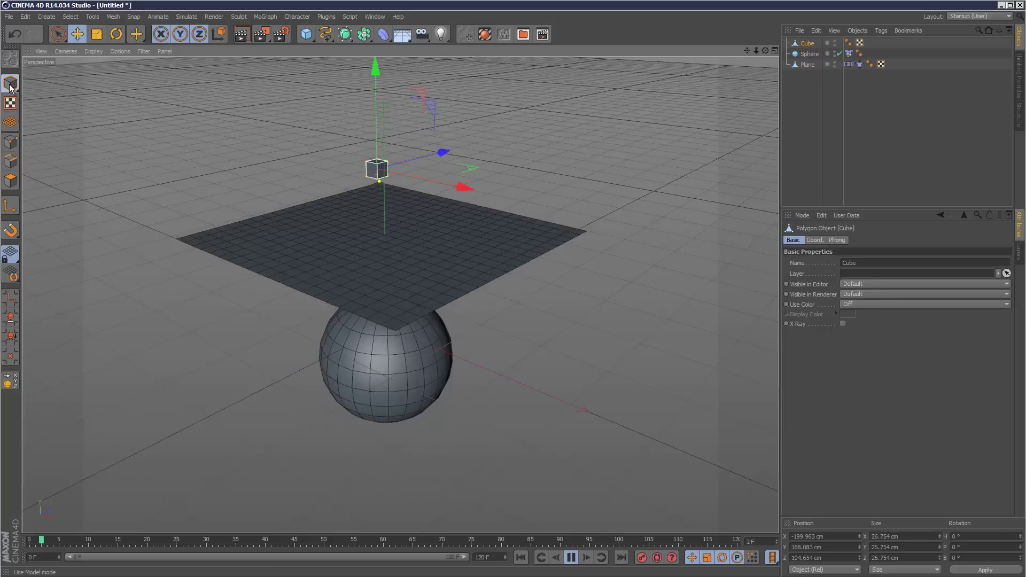
drag(555, 216, 714, 216)
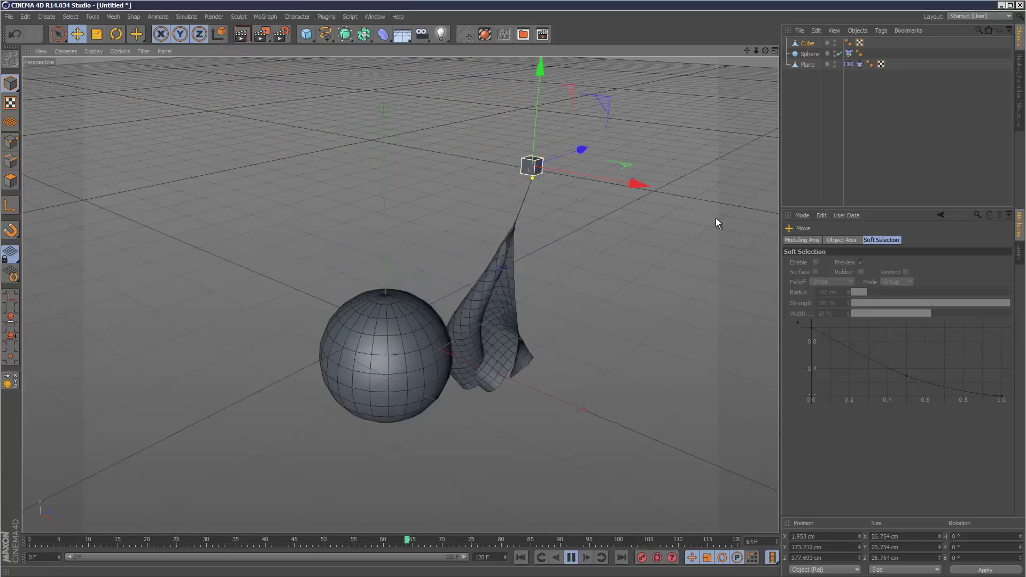
click(586, 518)
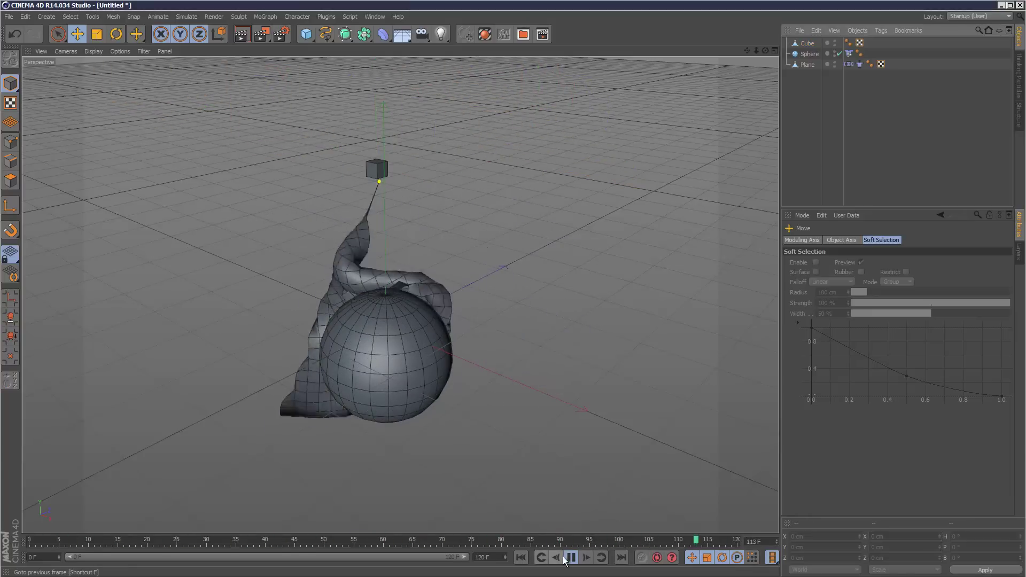
click(518, 558)
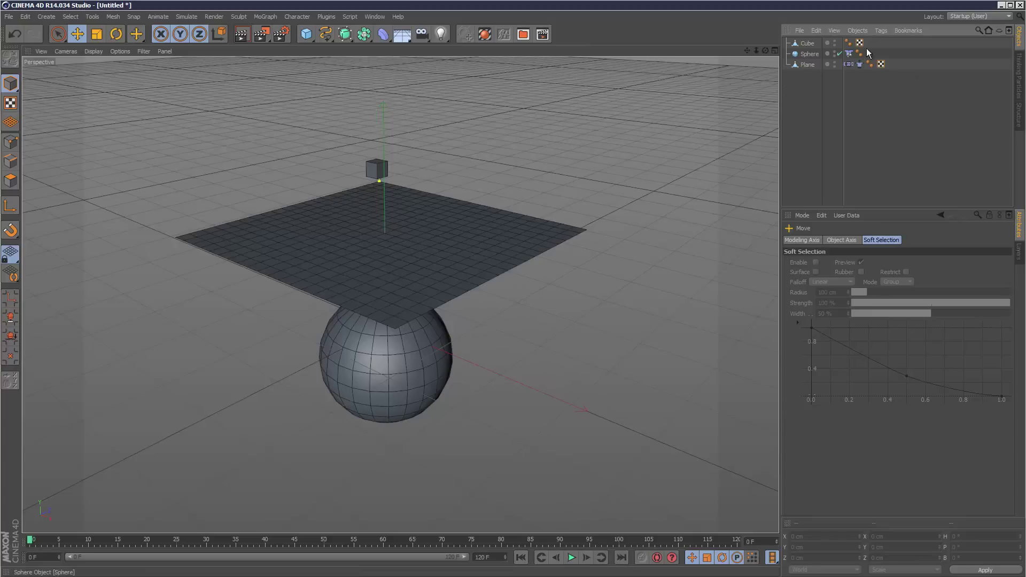
Step: Add a HyperNURBS object and make the plane its child to smooth the cloth
click(807, 64)
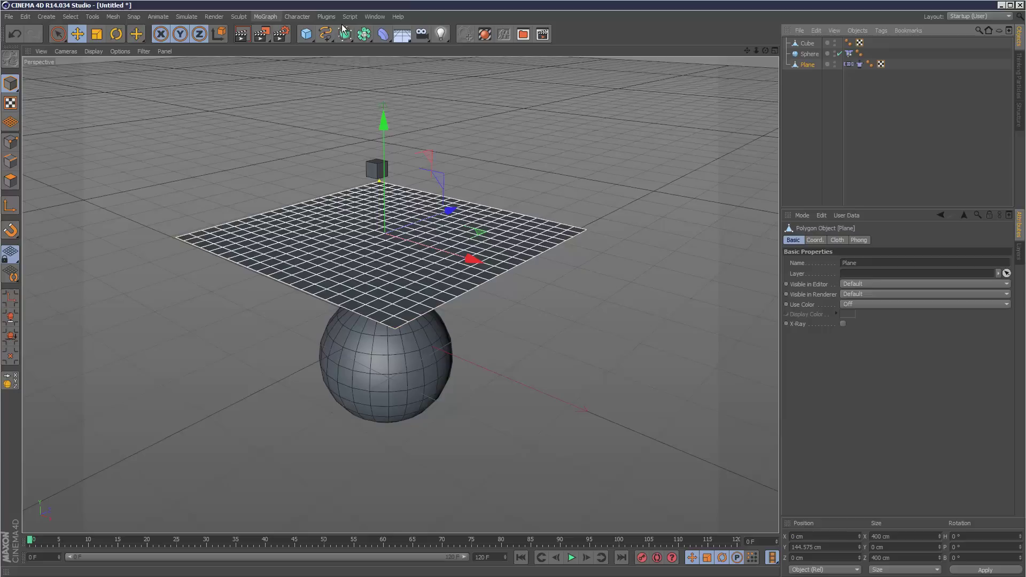
click(367, 48)
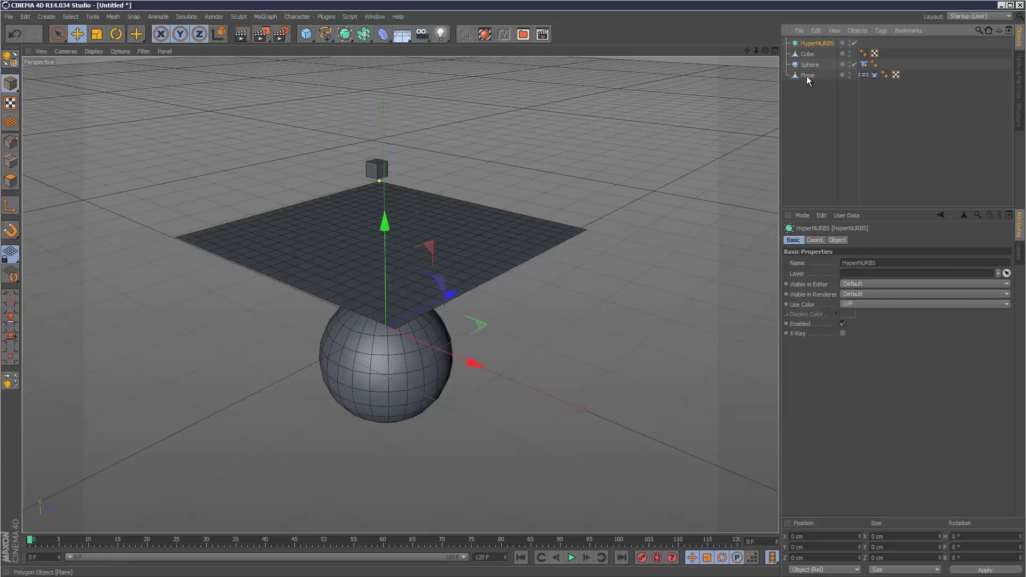
drag(812, 45, 813, 46)
click(816, 101)
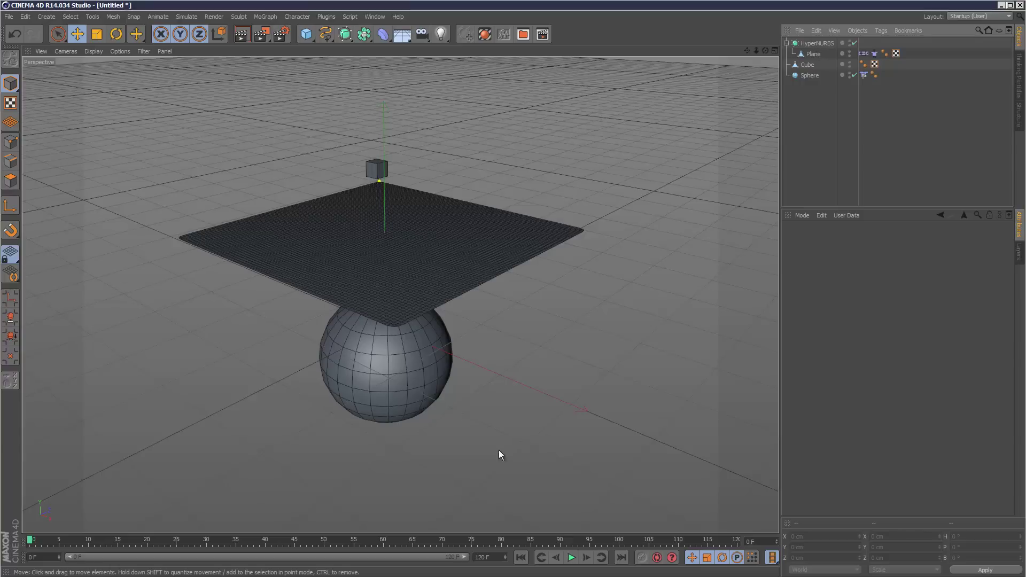
Step: Play and stop the simulation of the smoothed cloth, and set the view's display to Gouraud Shading
click(571, 557)
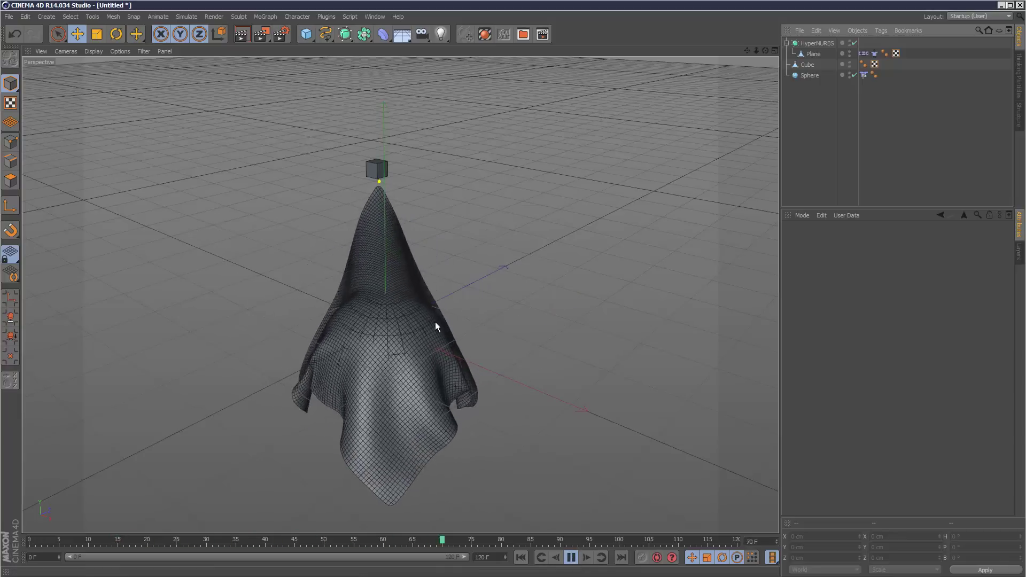
click(571, 557)
click(93, 52)
click(95, 65)
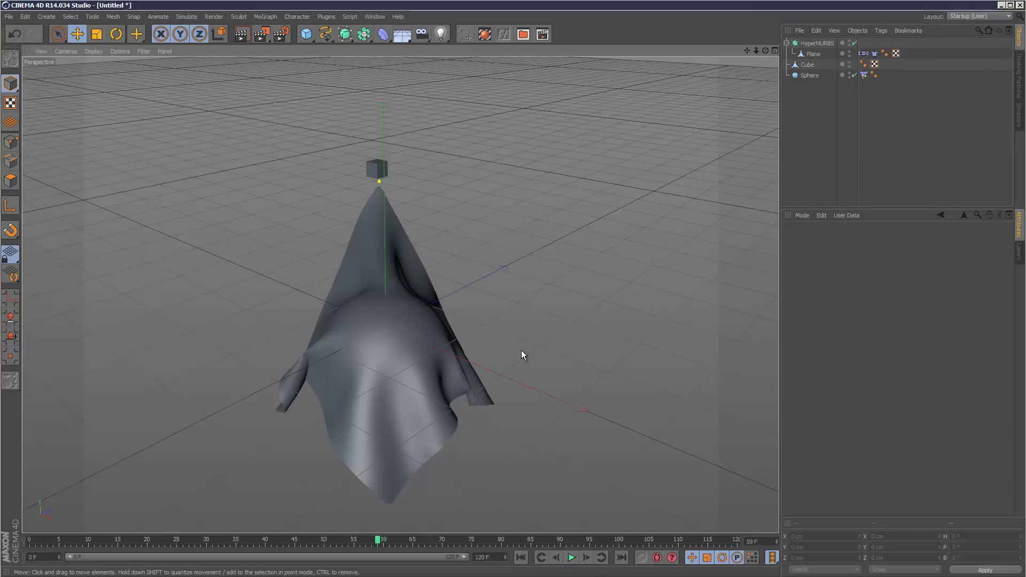
Step: Replay the smoothed cloth simulation without polygon lines and return to the first frame
click(520, 558)
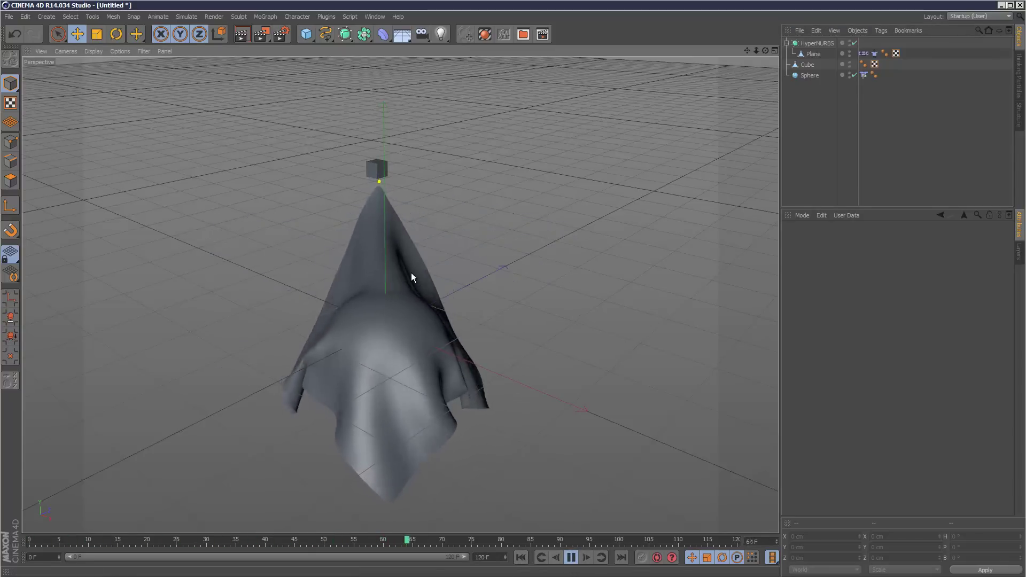
click(521, 557)
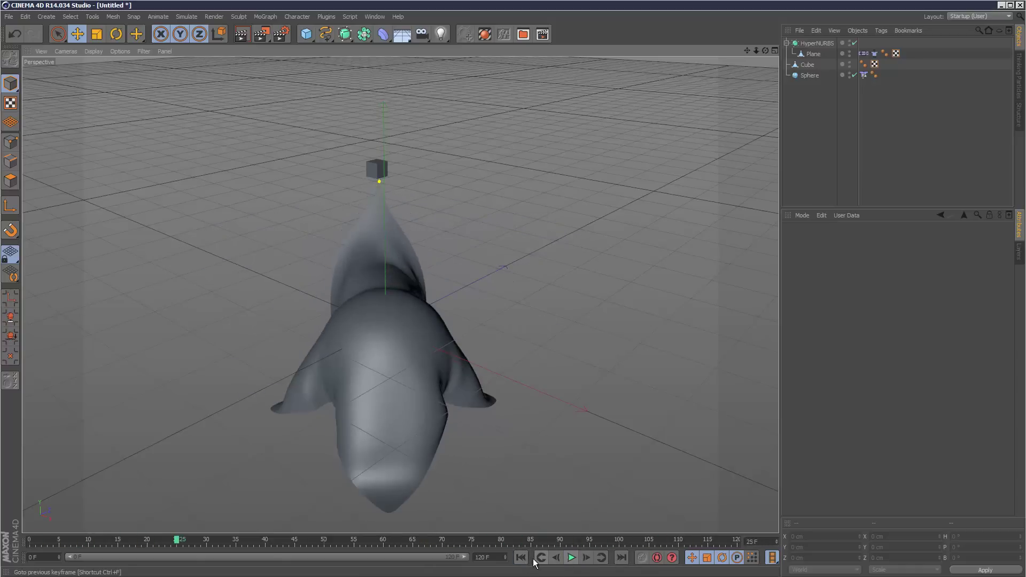
click(521, 557)
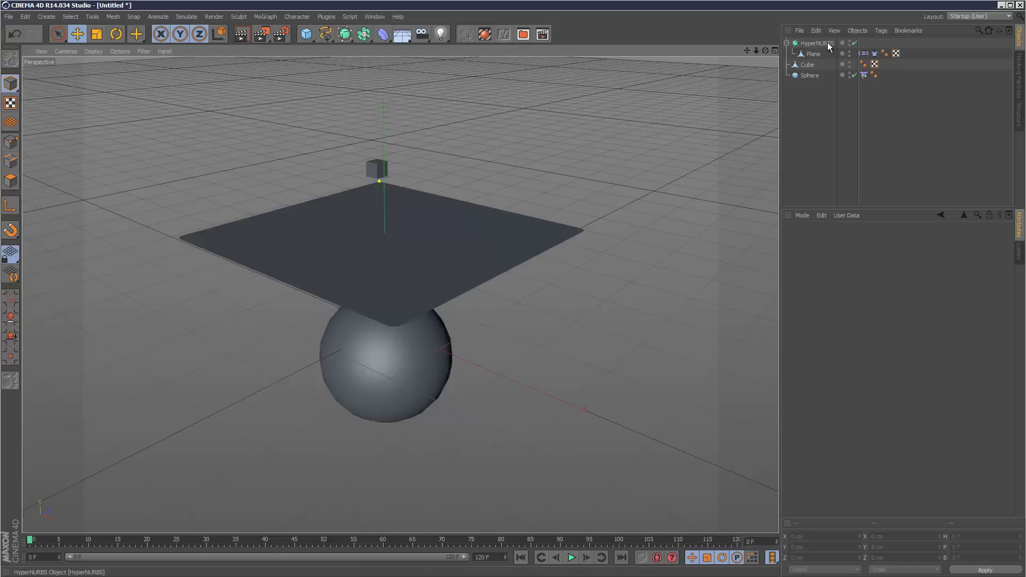
Step: Disable the HyperNURBS object and select the plane inside it
click(828, 44)
key(q)
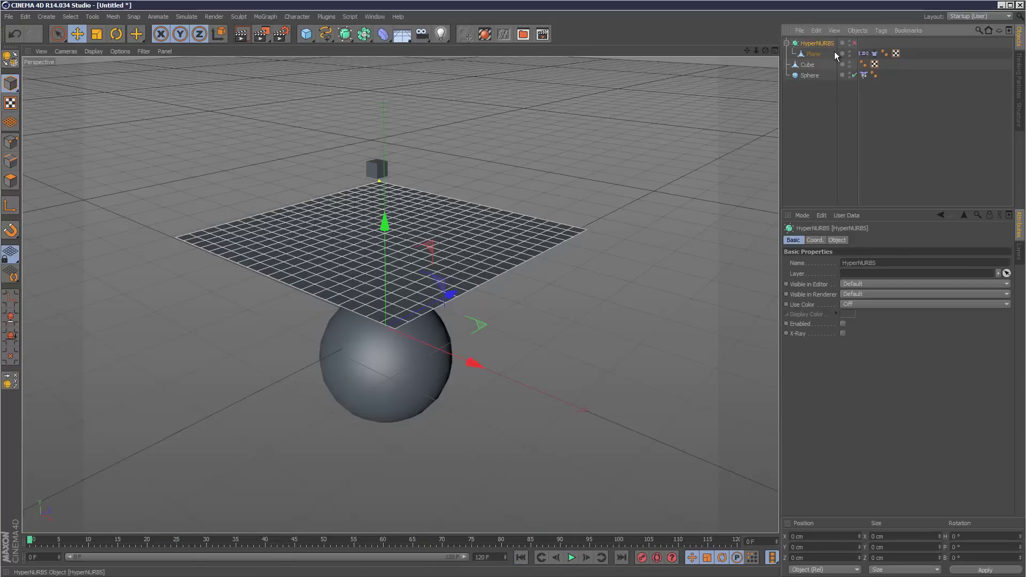
click(813, 54)
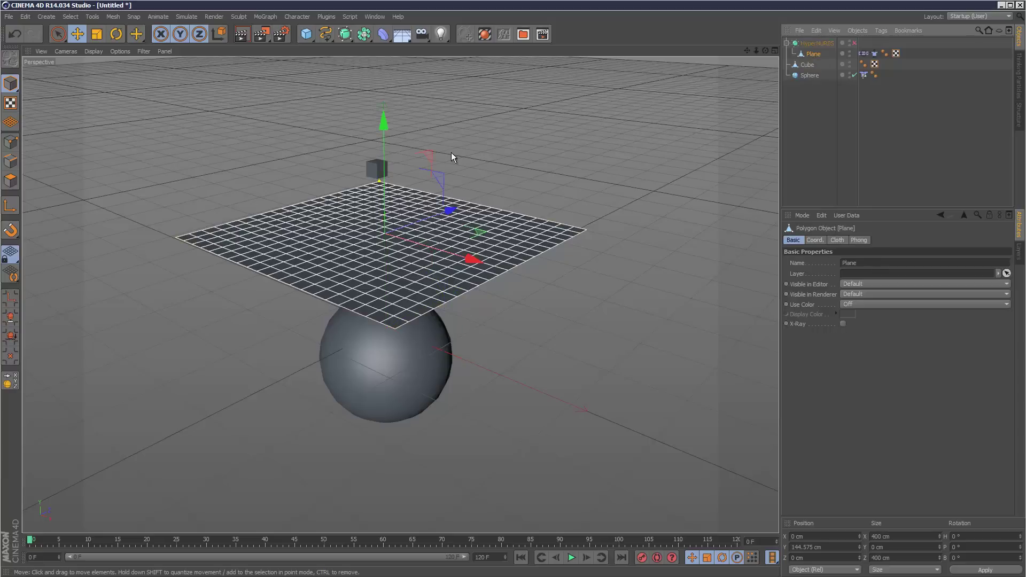
Step: Duplicate the cube as Cube2 and move the copy along X to just above the plane's other far corner
click(807, 65)
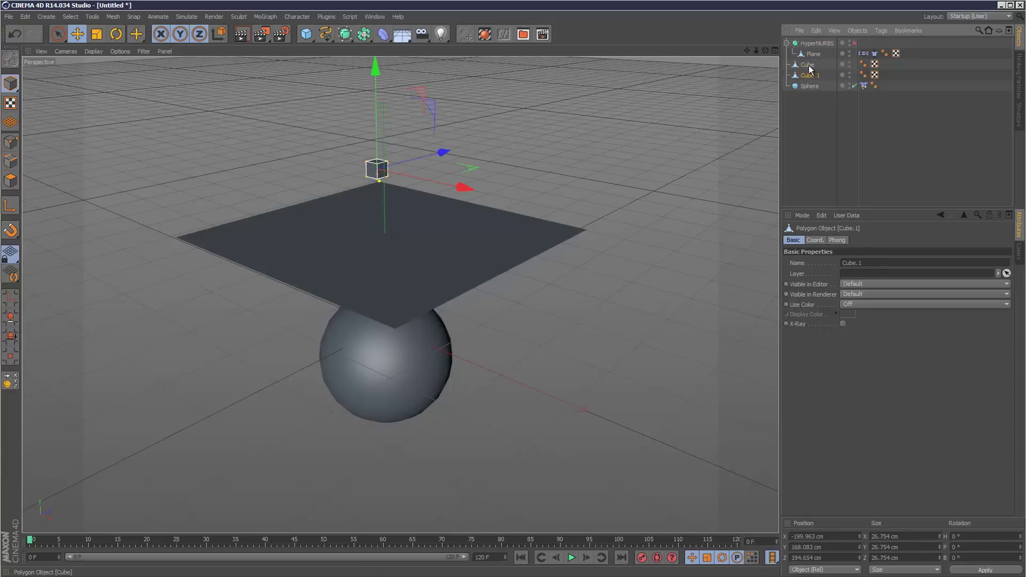
click(814, 130)
double_click(813, 75)
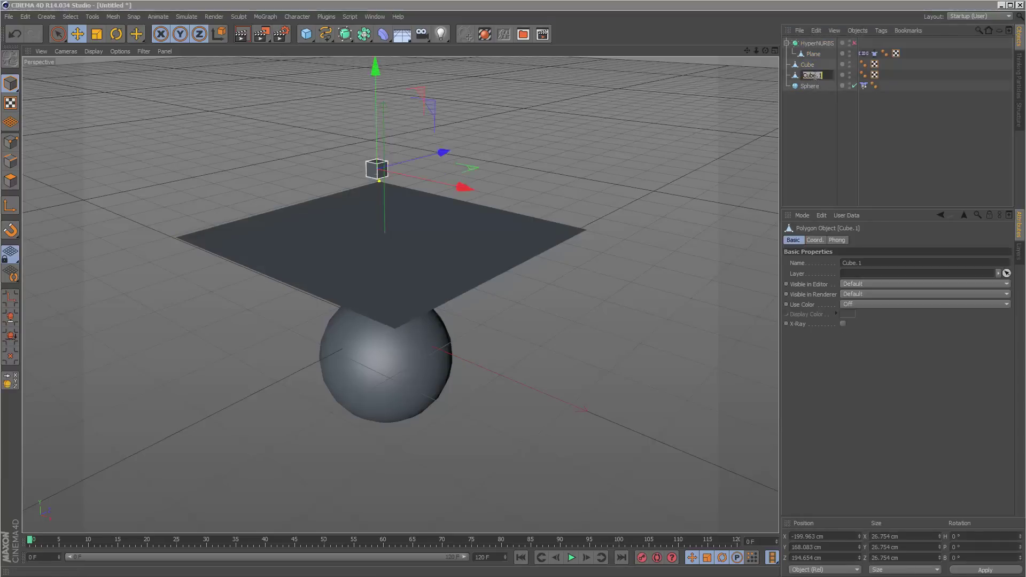
text(2)
key(Return)
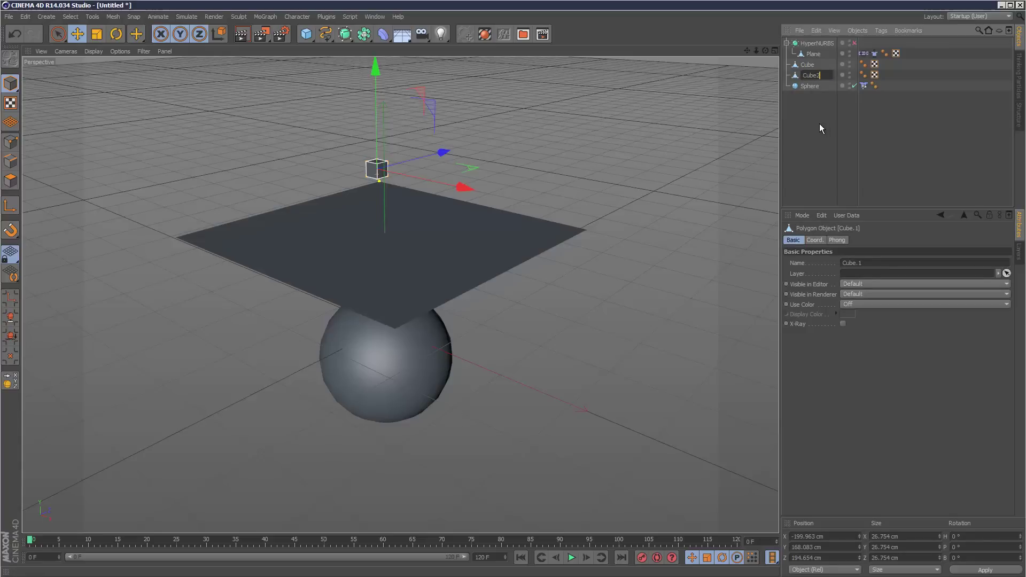
drag(473, 188, 661, 223)
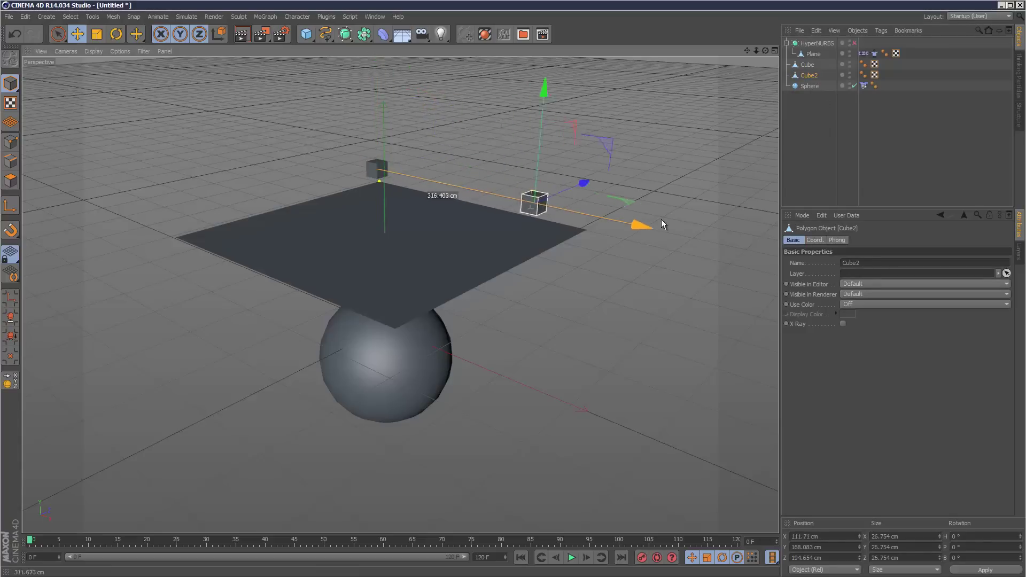
Step: Add a second Cloth Belt tag to the plane that belts the corner point nearest Cube2 to Cube2
click(518, 240)
click(12, 146)
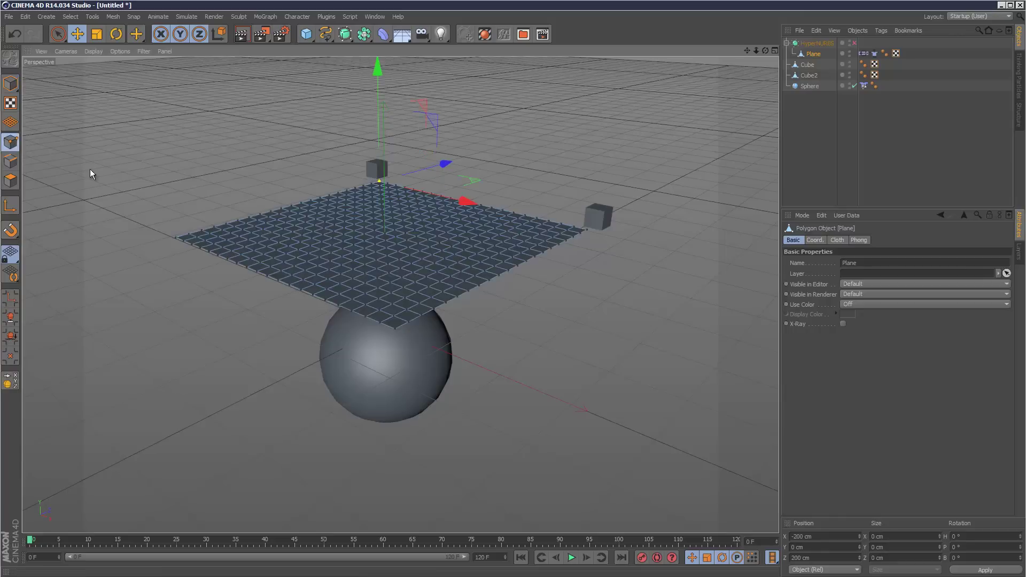
click(588, 230)
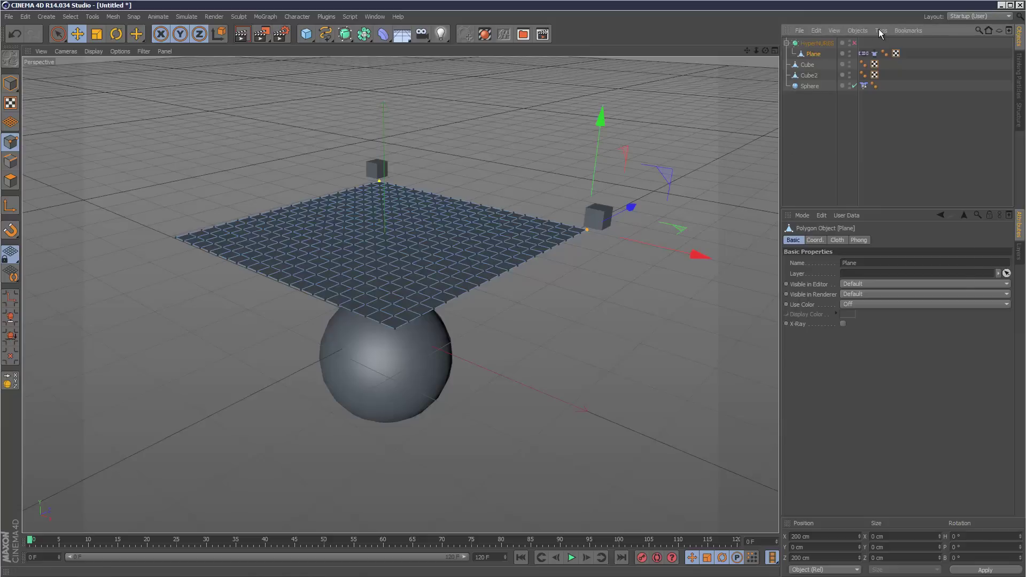
mouse_move(931, 121)
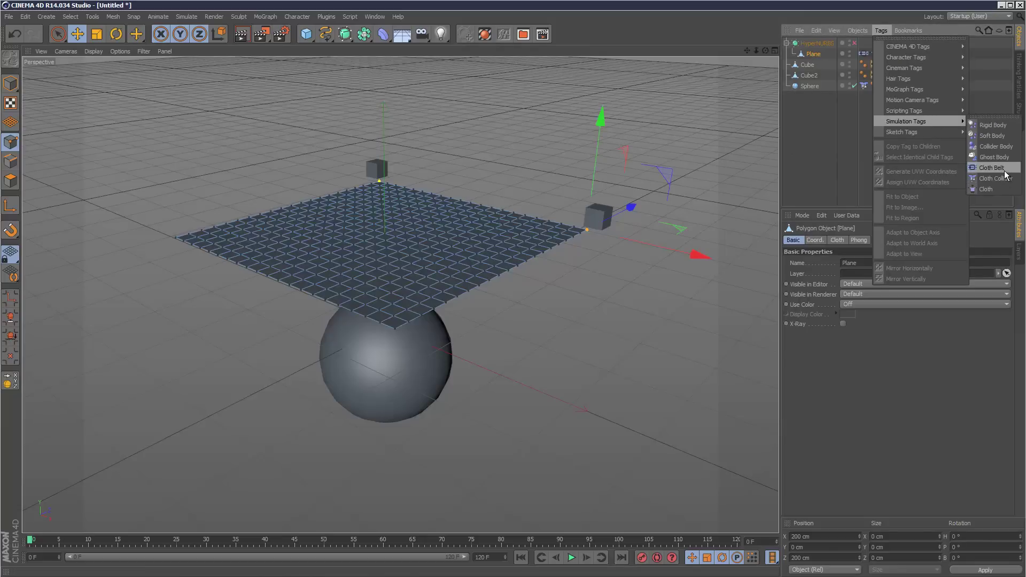
click(988, 176)
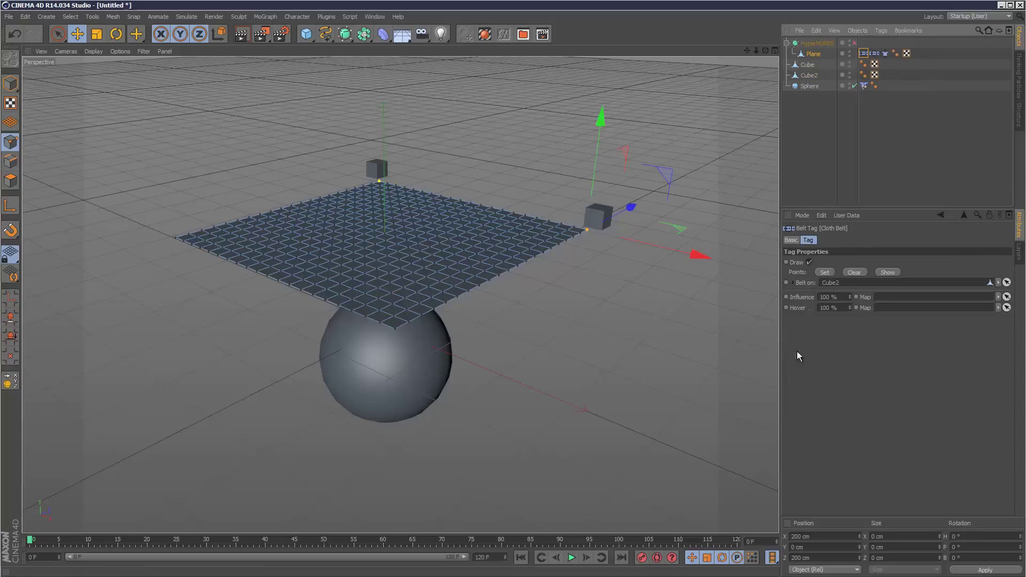
click(825, 274)
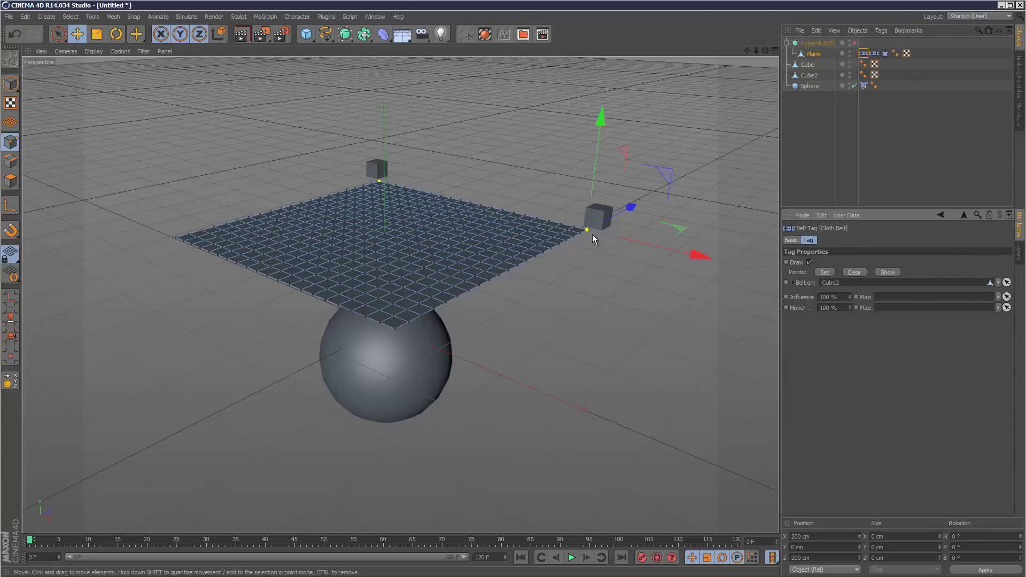
Step: Play the simulation of the cloth belted to both cubes above the sphere
drag(766, 50, 497, 317)
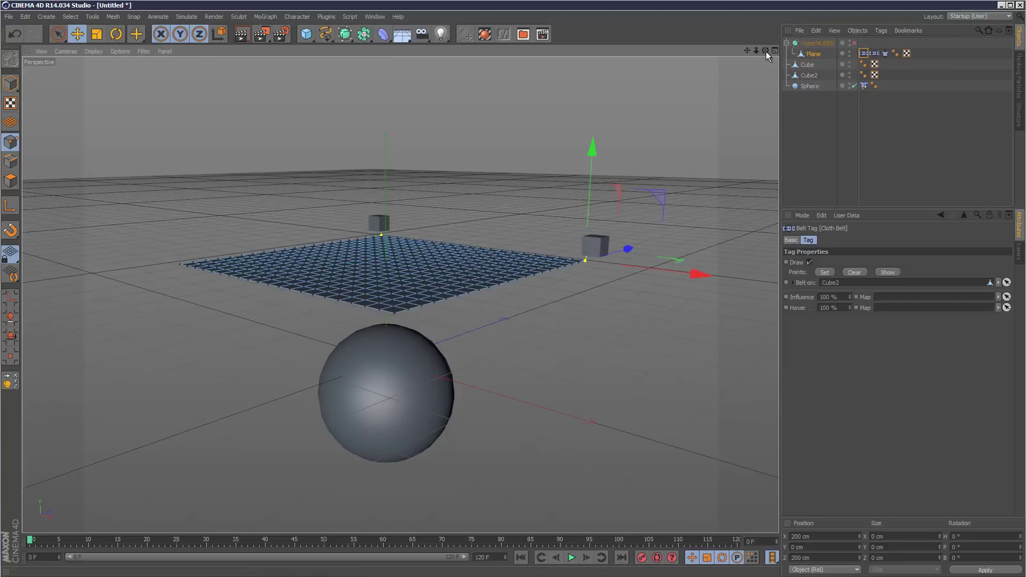
drag(765, 51, 730, 117)
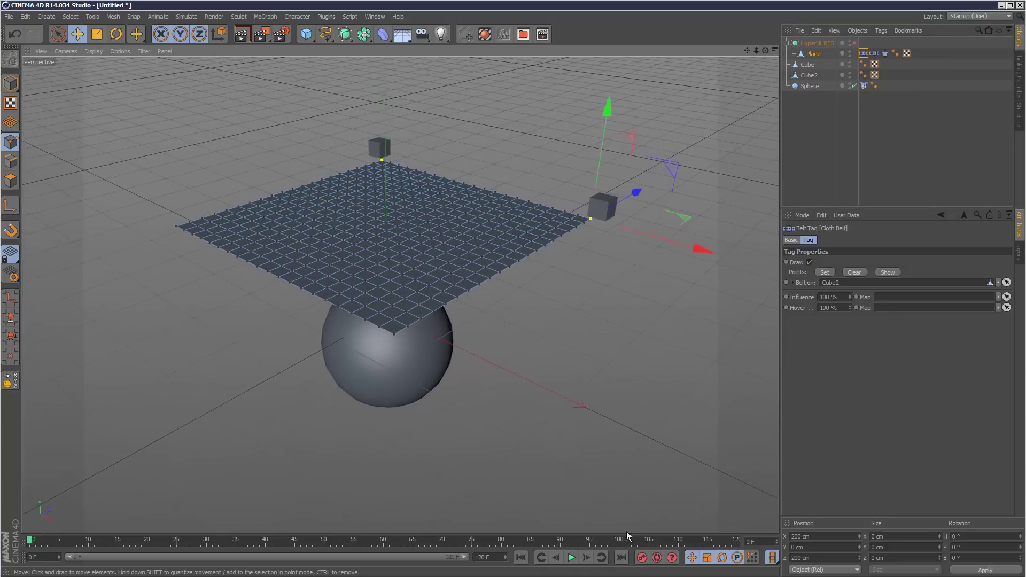
click(571, 558)
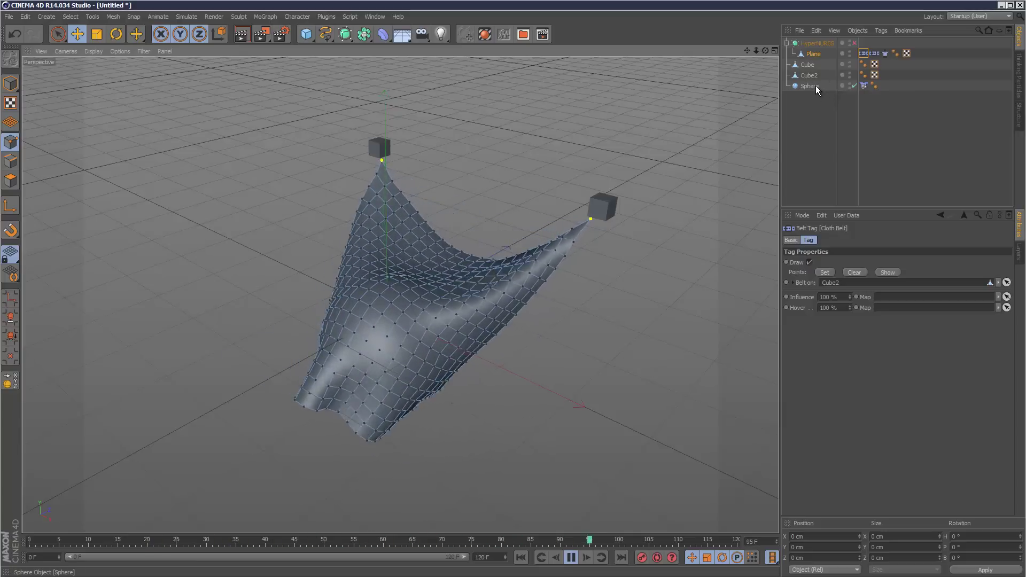
Step: Delete the sphere's cloth collider tag and hide the sphere while the simulation plays
click(864, 85)
key(Delete)
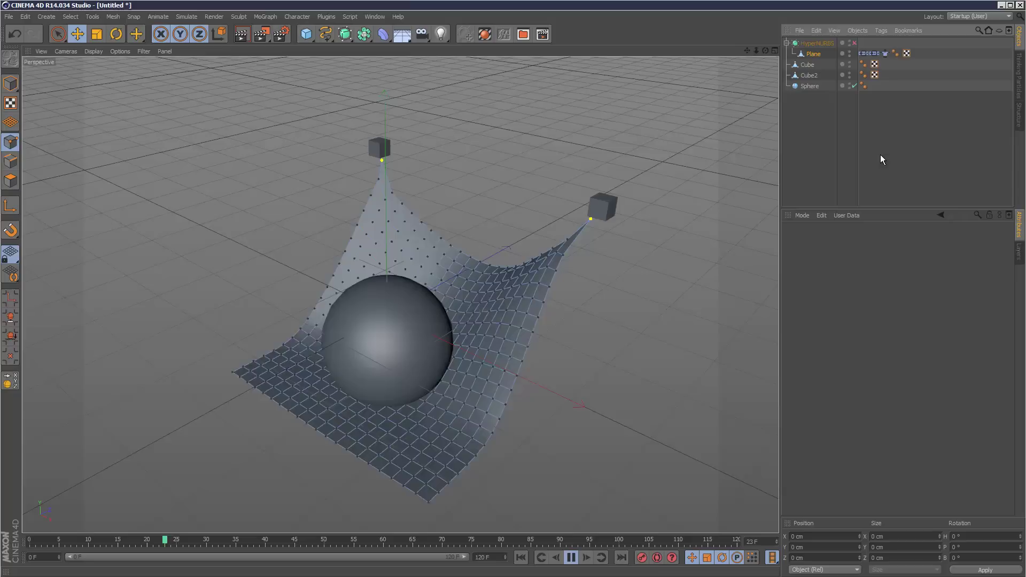
double_click(849, 85)
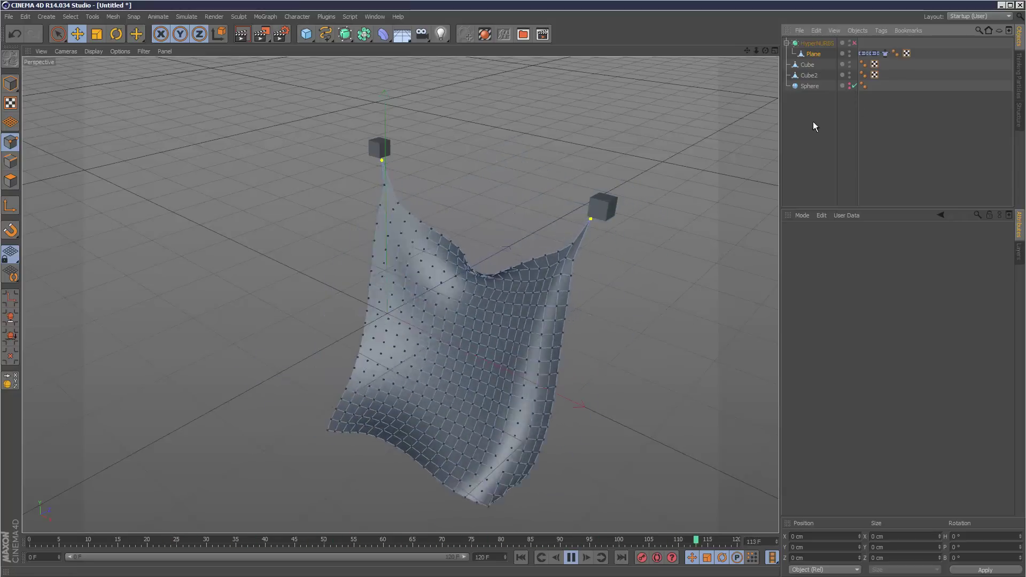
drag(770, 52, 499, 321)
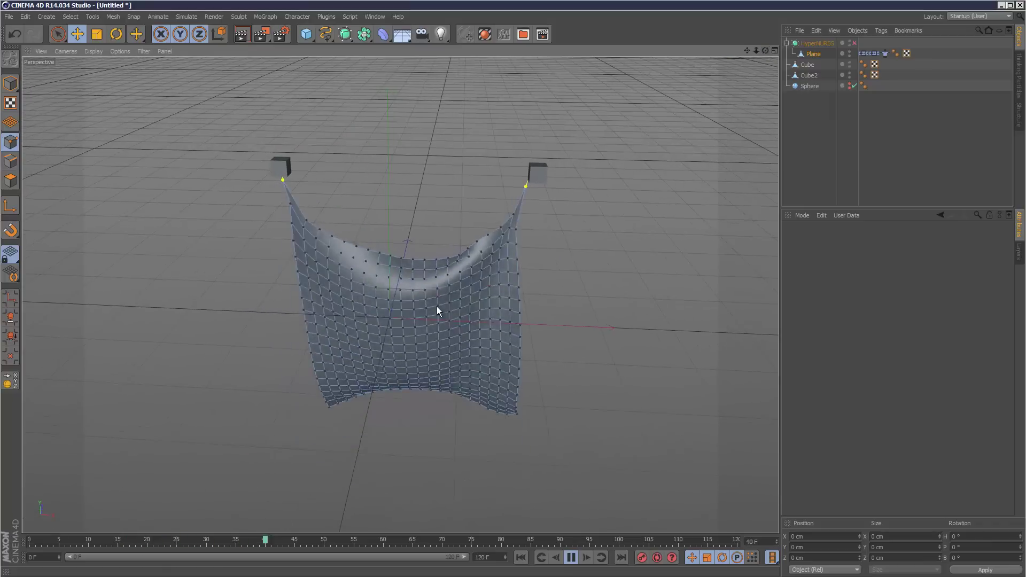
drag(747, 51, 499, 320)
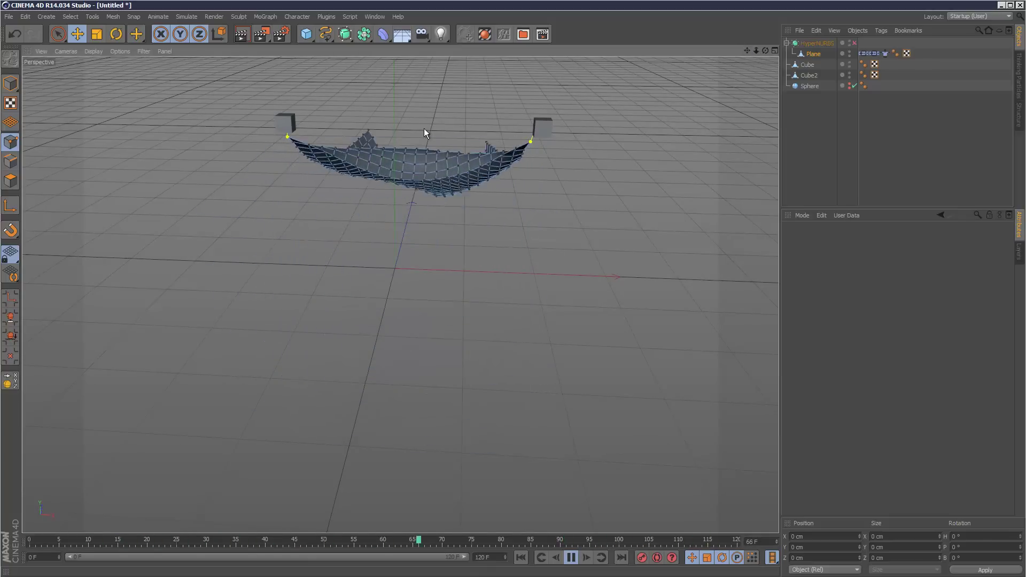
Step: Set the cloth tag's Wind Direction Z to 66 cm and Wind Strength to 7.3, replaying the simulation from the first frame
click(570, 557)
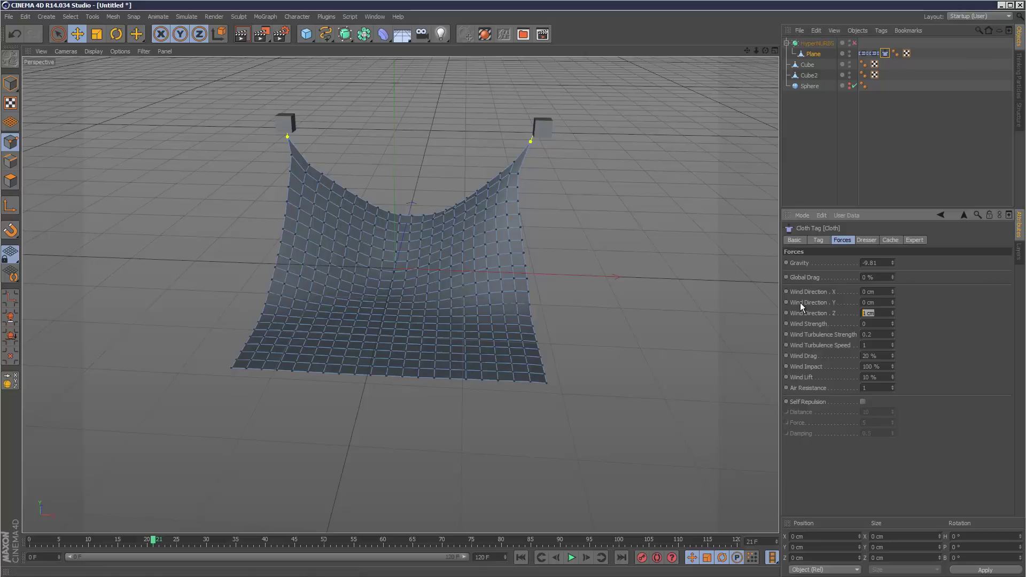
click(520, 557)
click(570, 558)
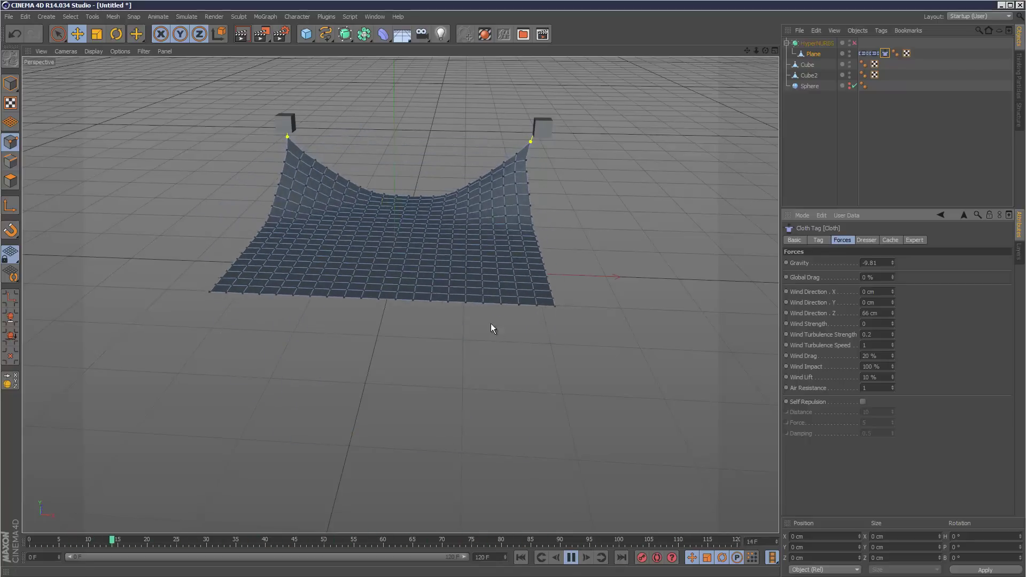
drag(893, 322, 890, 322)
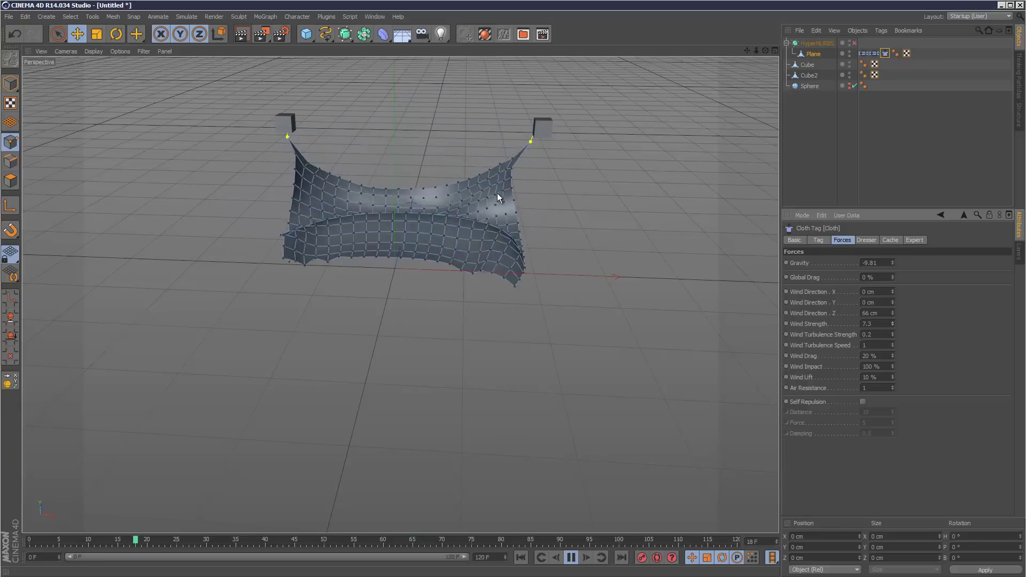
drag(765, 51, 496, 317)
drag(759, 53, 495, 316)
drag(746, 50, 419, 282)
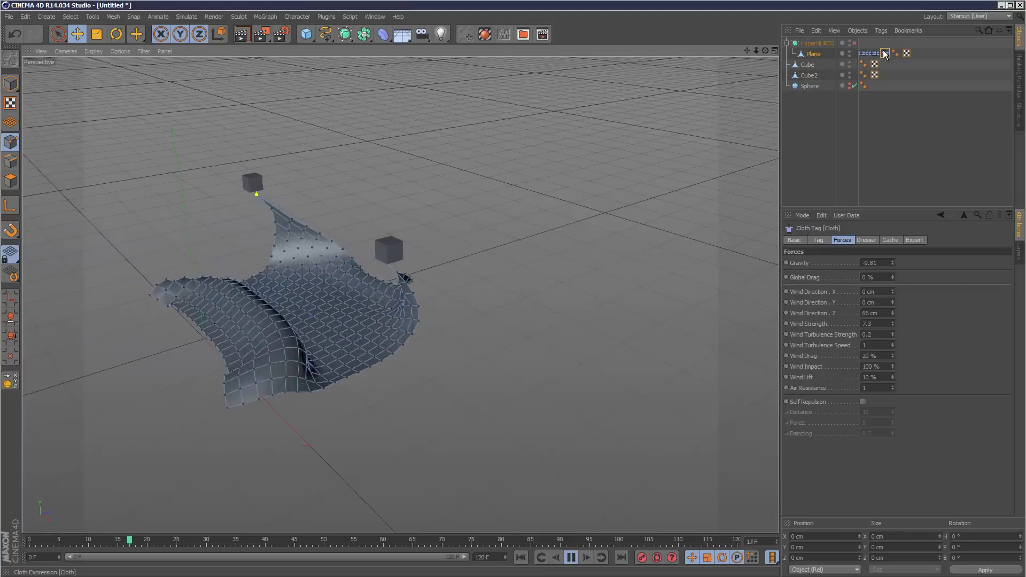
Step: Look through the cloth tag's cache, dresser, forces and tag properties while the simulation plays
click(889, 240)
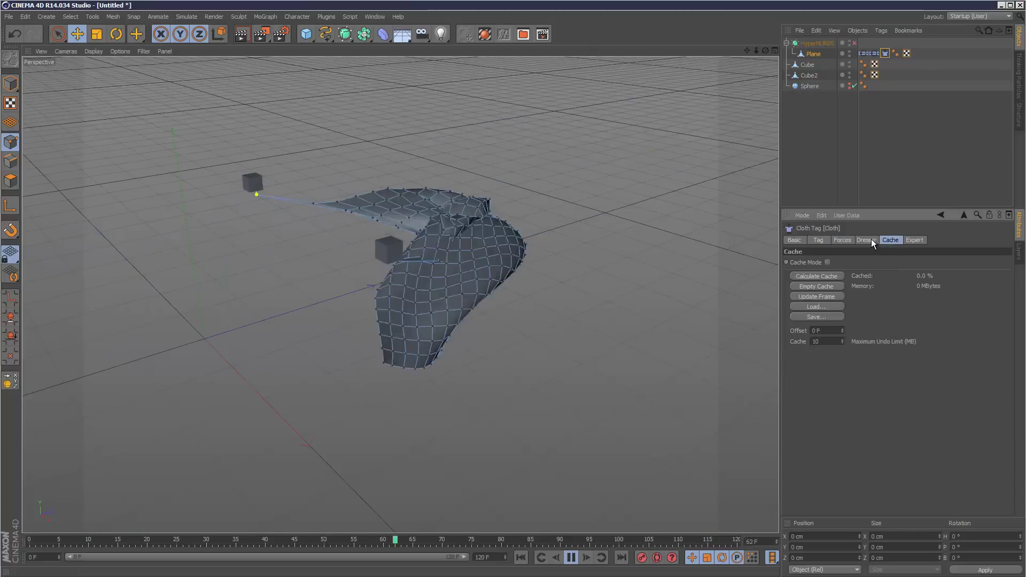
click(866, 240)
click(902, 240)
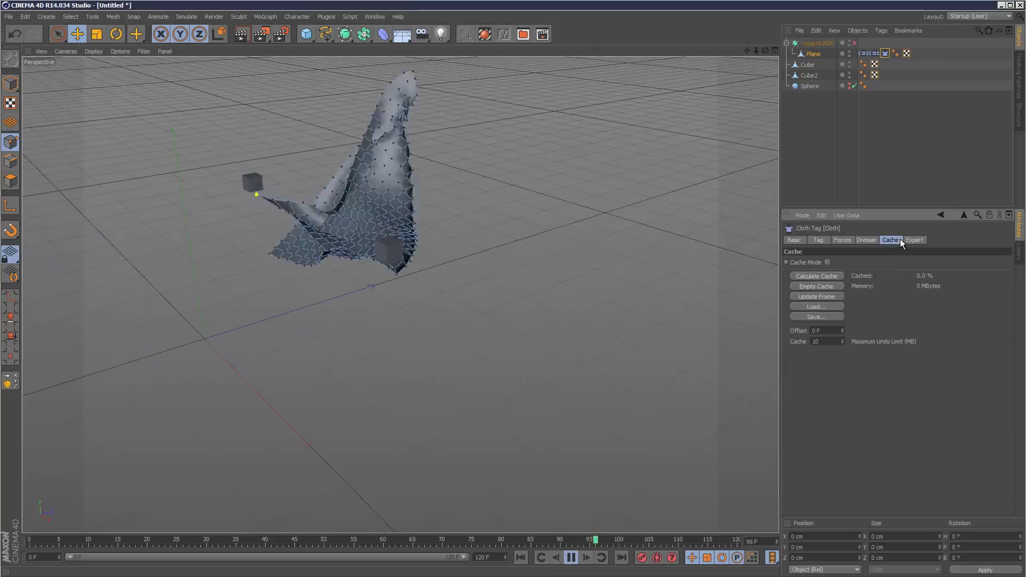
click(839, 240)
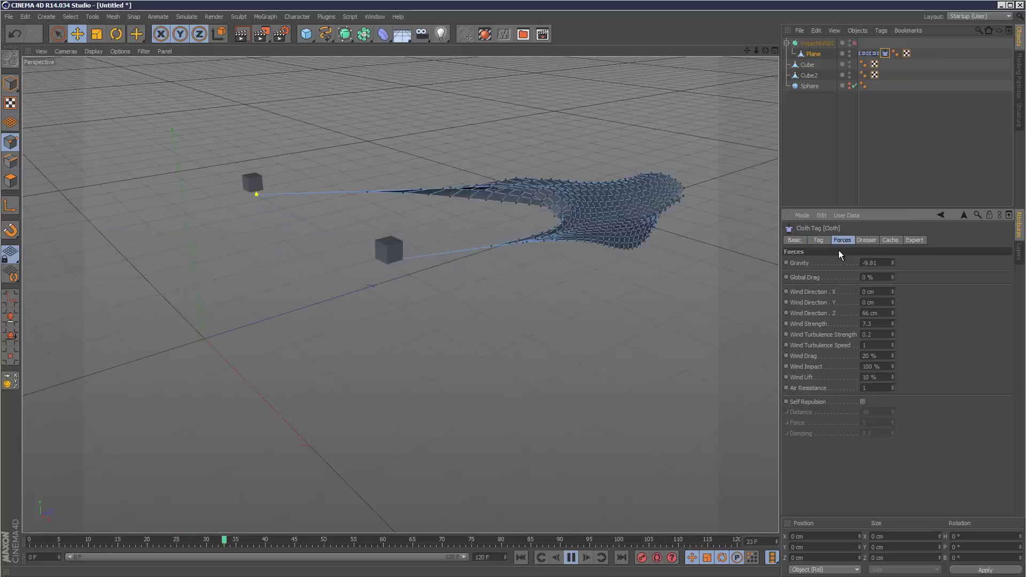
click(825, 240)
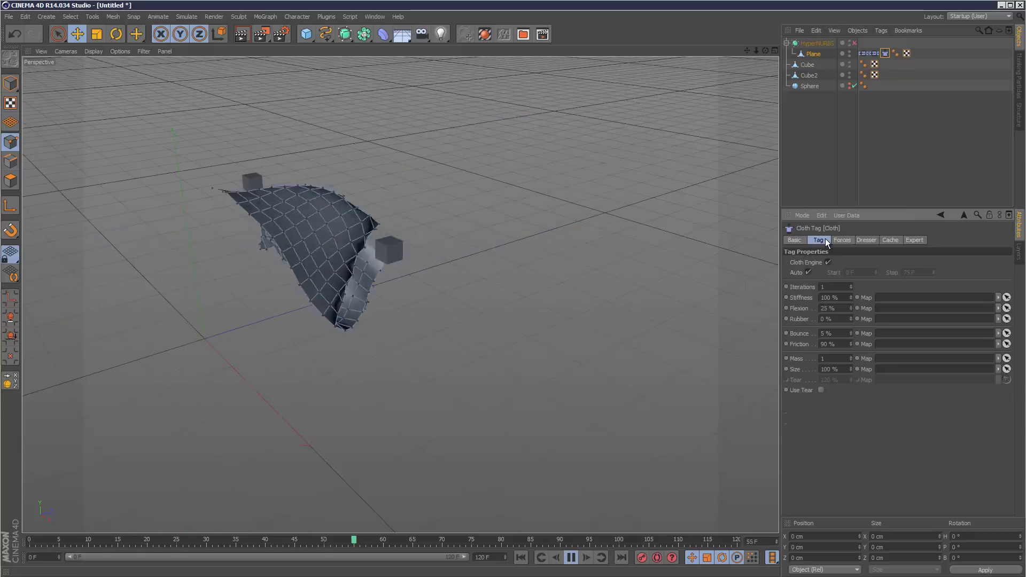
Step: Try Flexion values of 73 % and 4 % and a Rubber of 25 % on the playing cloth
click(842, 309)
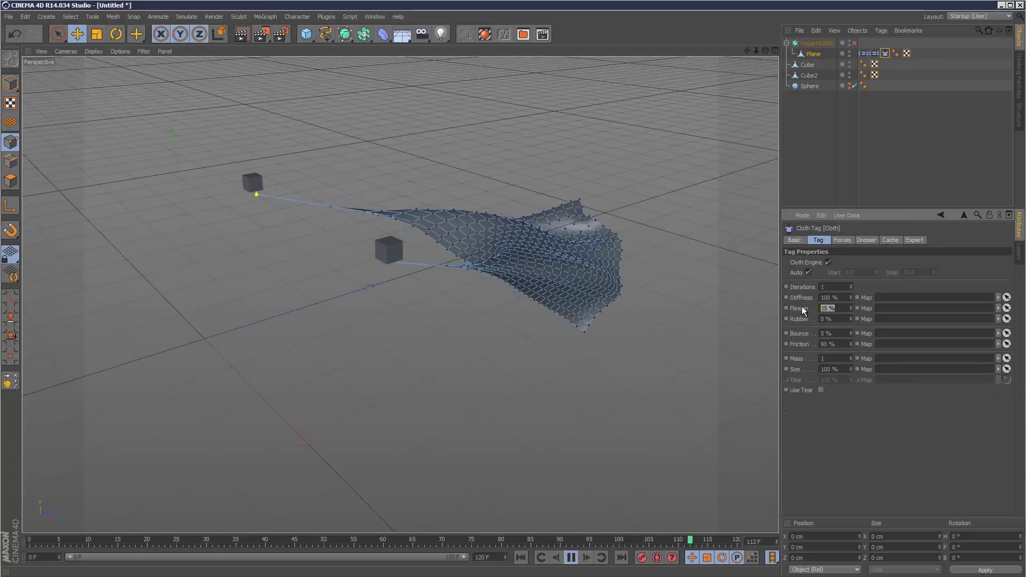
click(831, 332)
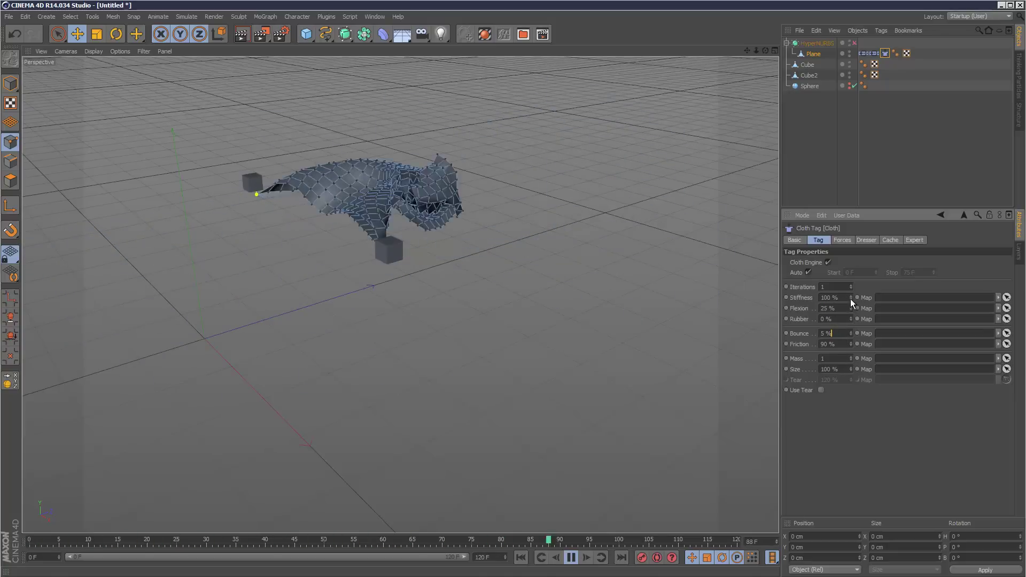
drag(850, 307, 851, 308)
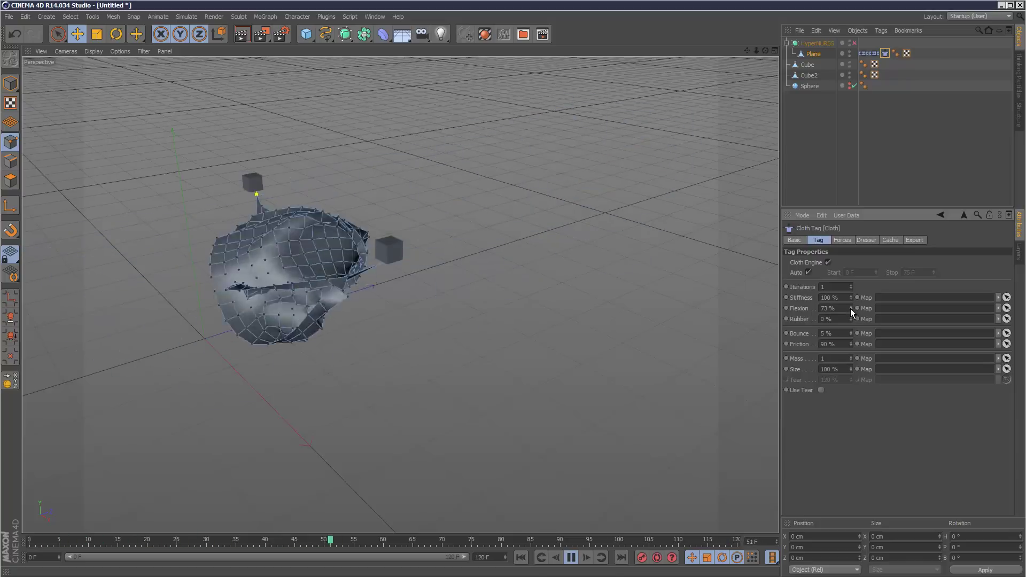
drag(850, 309, 851, 310)
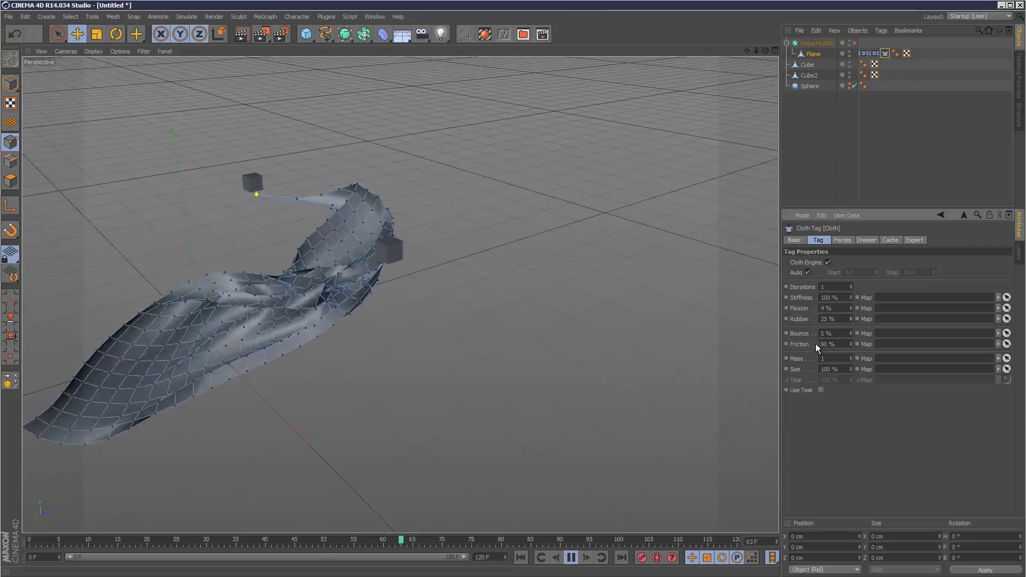
Step: Set the cloth's Flexion and Rubber to 0 %
double_click(825, 308)
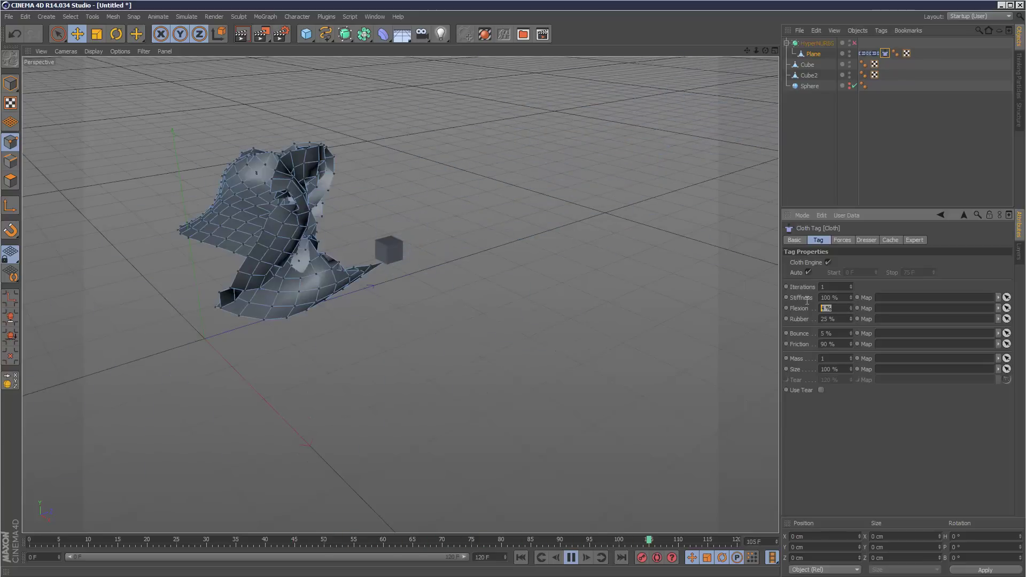
text(0)
key(Tab)
text(0)
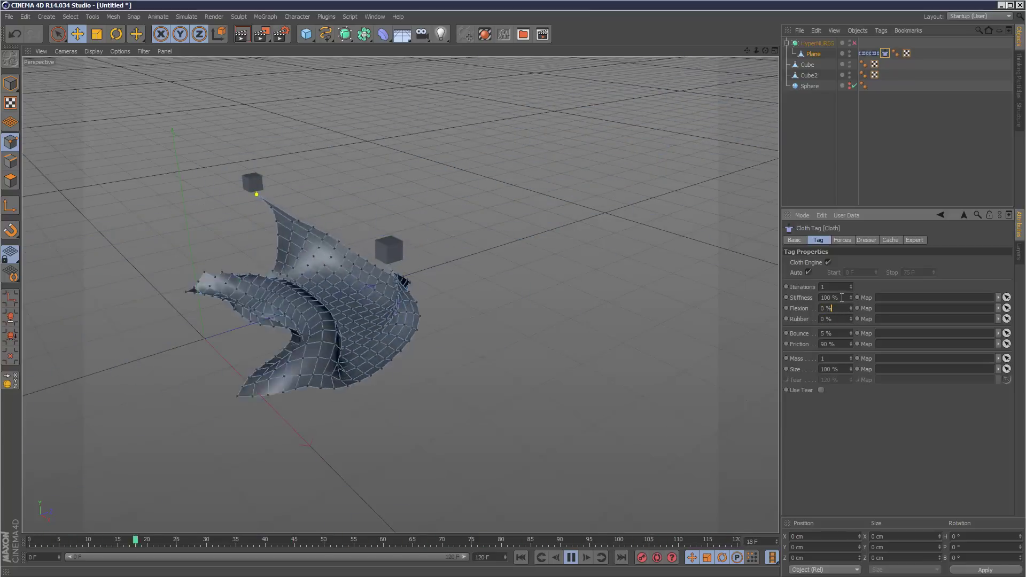
Step: Try a cloth Stiffness of 0 % during playback and set it to 90 % instead
key(Tab)
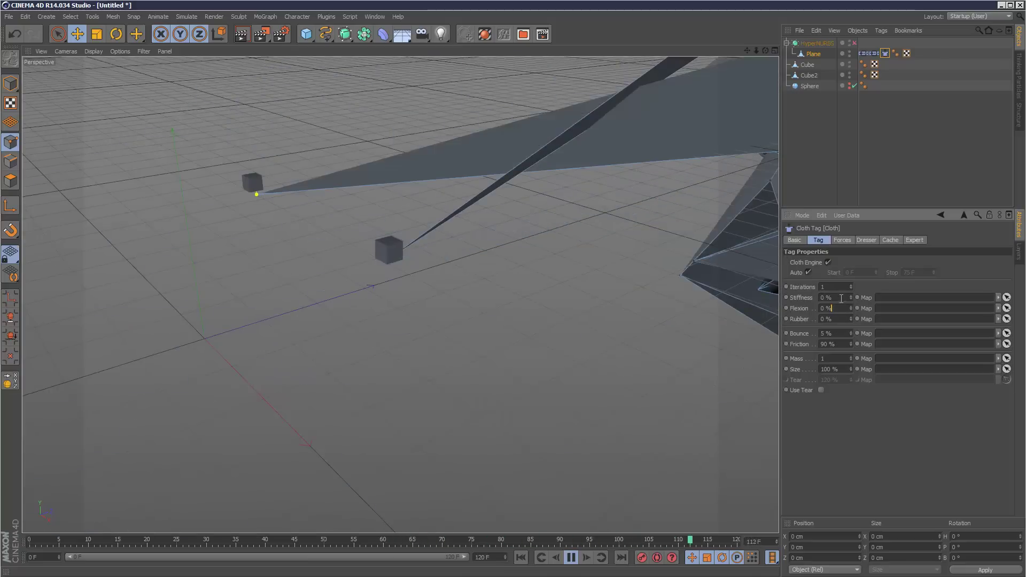
text(90)
key(Return)
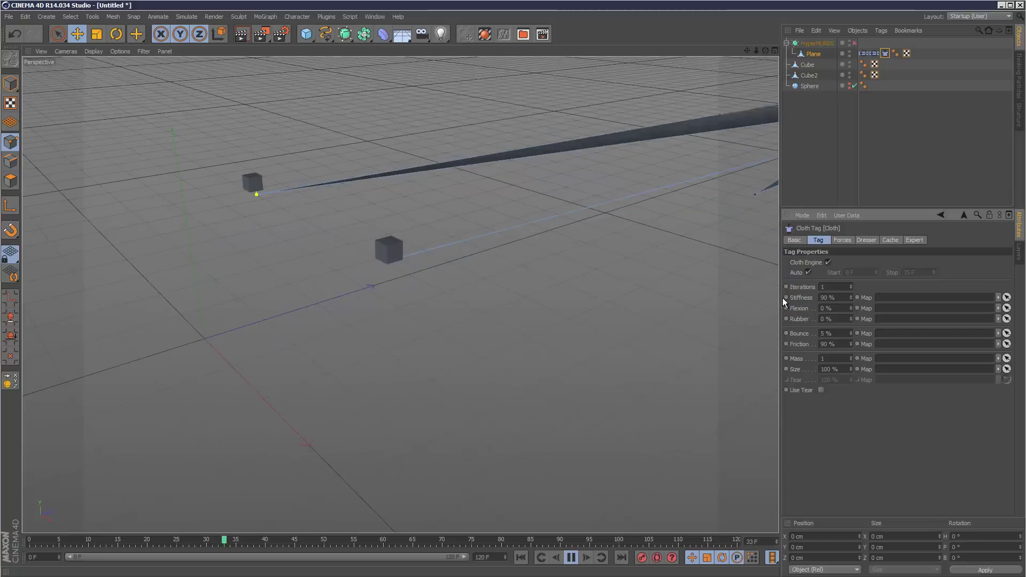
click(841, 309)
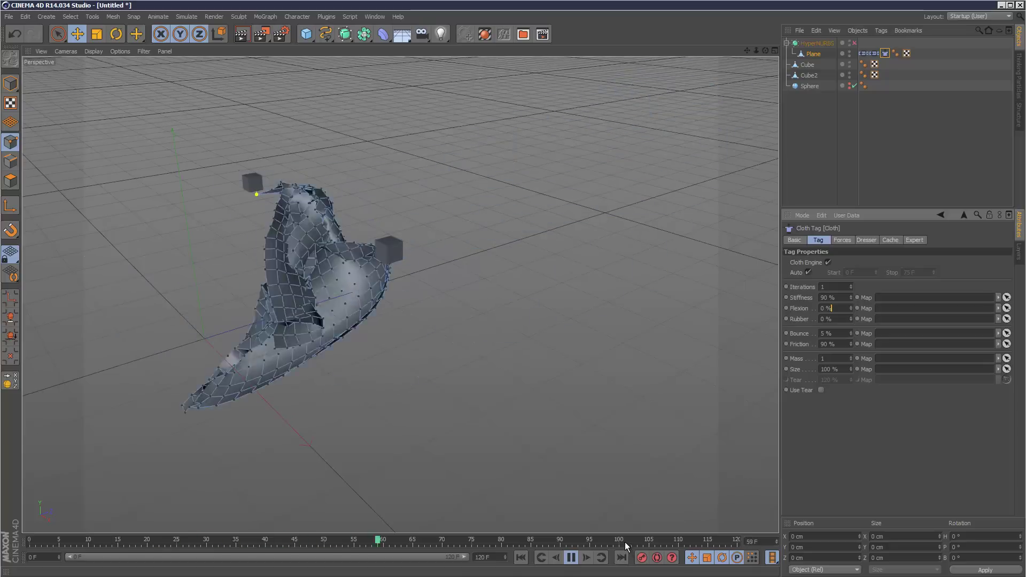
Step: Set the cloth tag's Iterations to 4 and replay the simulation from the first frame
click(899, 239)
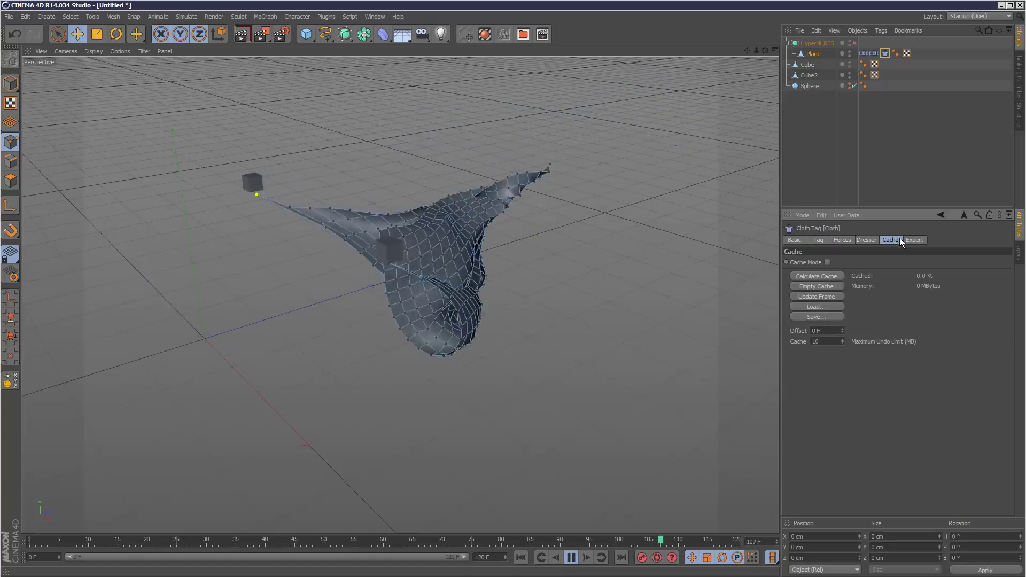
click(914, 240)
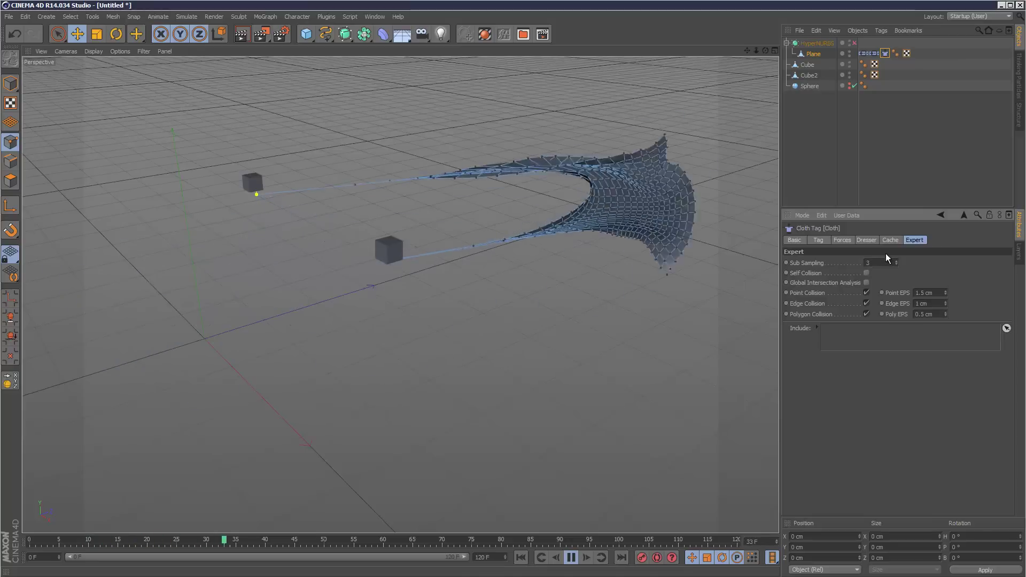
click(891, 241)
click(867, 240)
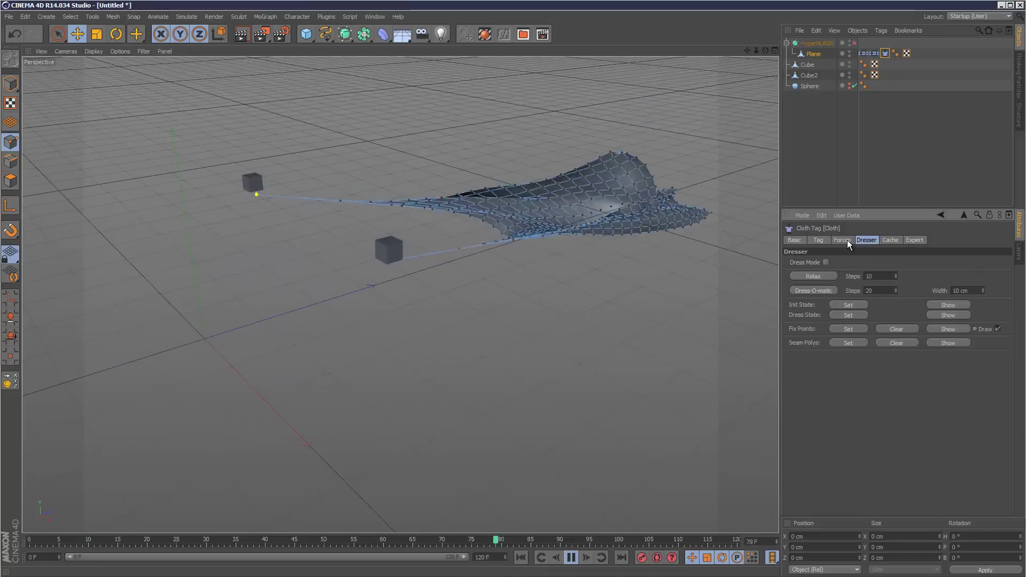
click(847, 240)
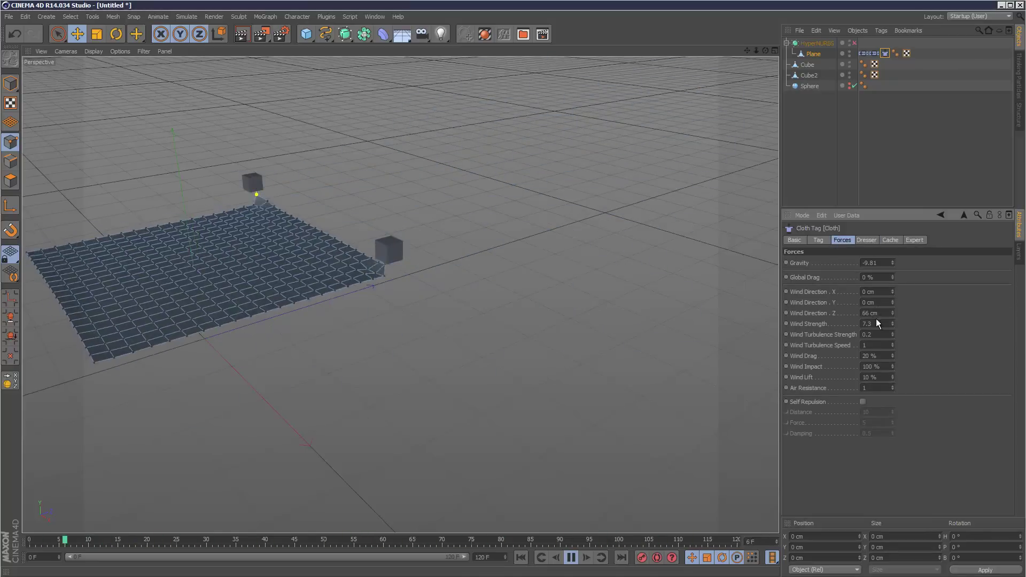
click(818, 239)
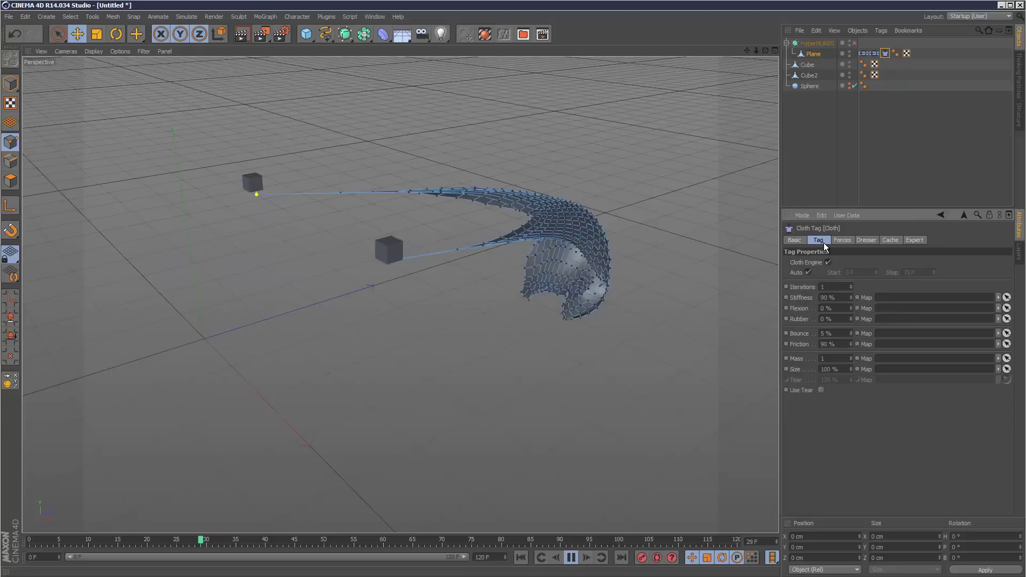
click(572, 557)
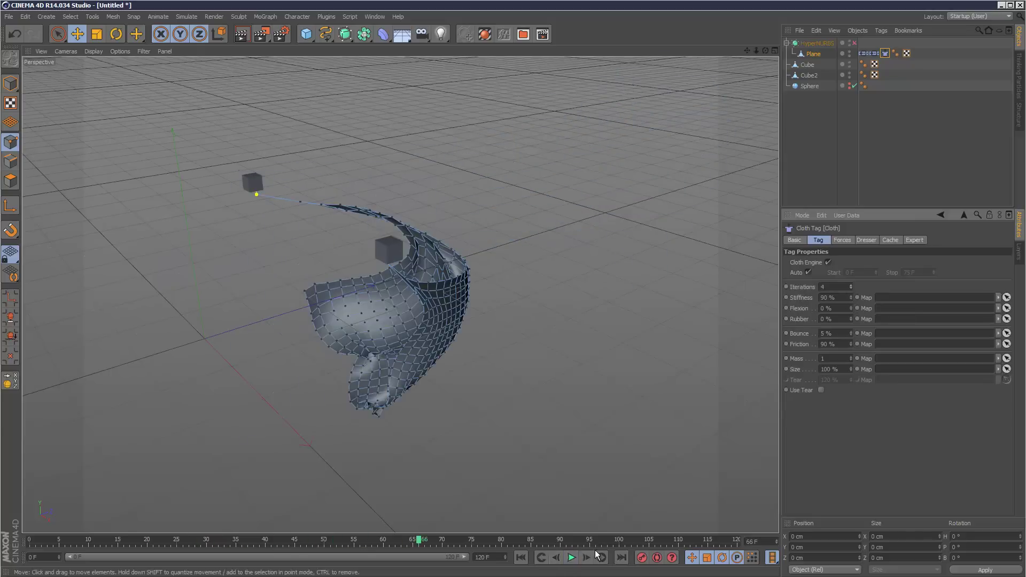
click(520, 557)
click(571, 558)
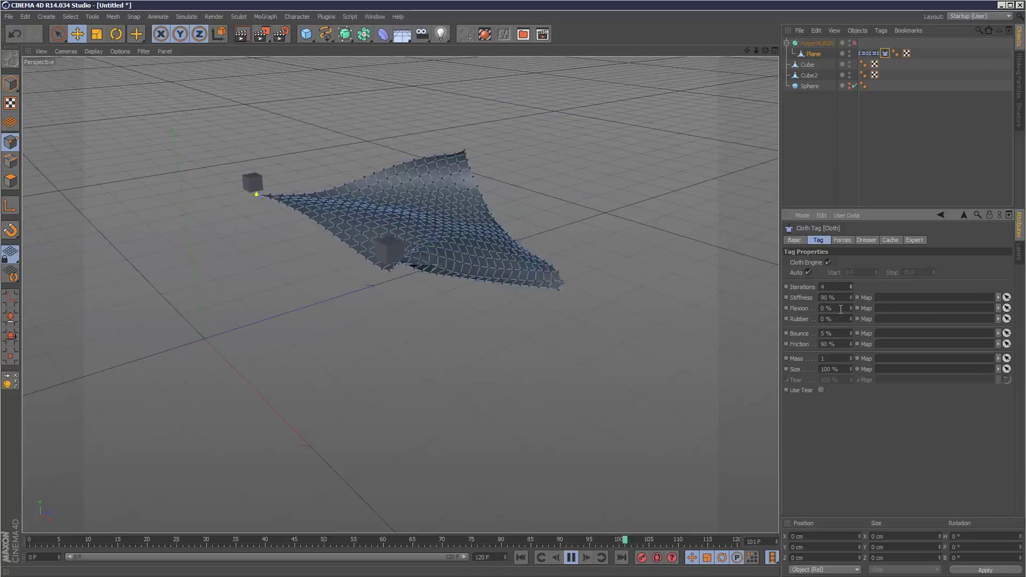
Step: Set the cloth's Flexion and Rubber to 5 % each while the simulation plays
click(839, 309)
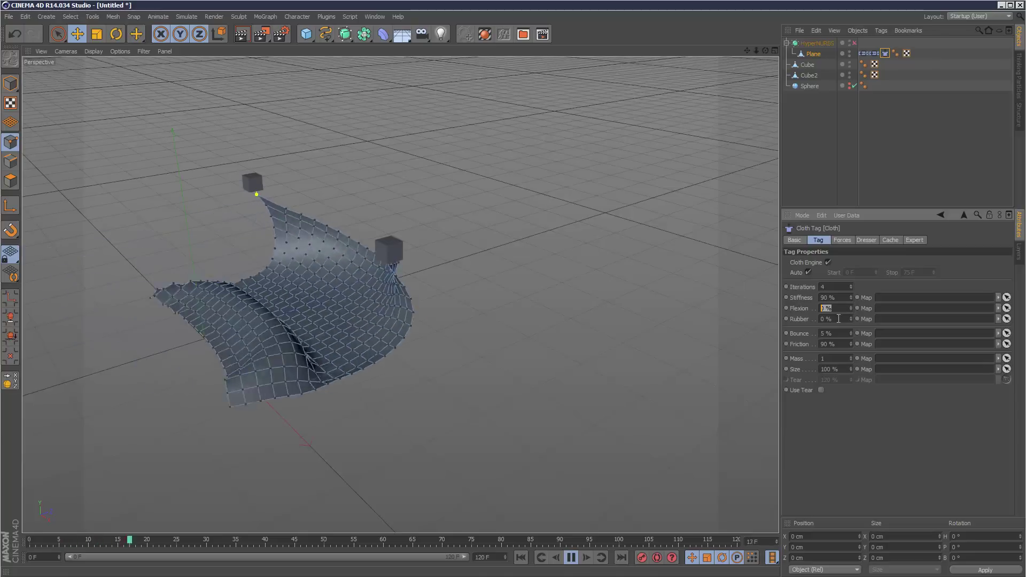
text(5)
key(Tab)
text(5)
key(Return)
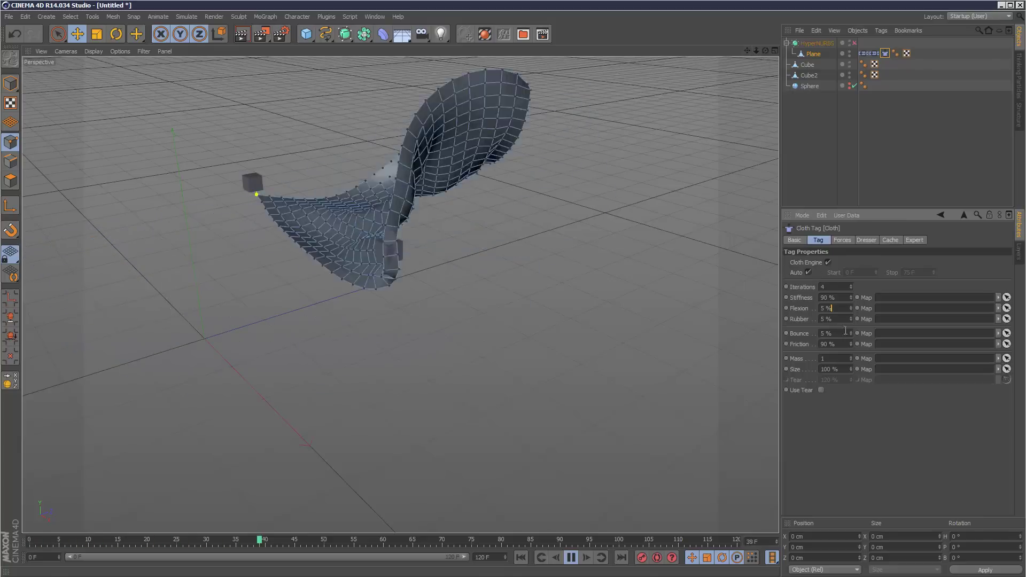
Step: Set the cloth's Mass to 3, then enable the HyperNURBS object and deselect everything to view the smoothed cloth
click(850, 356)
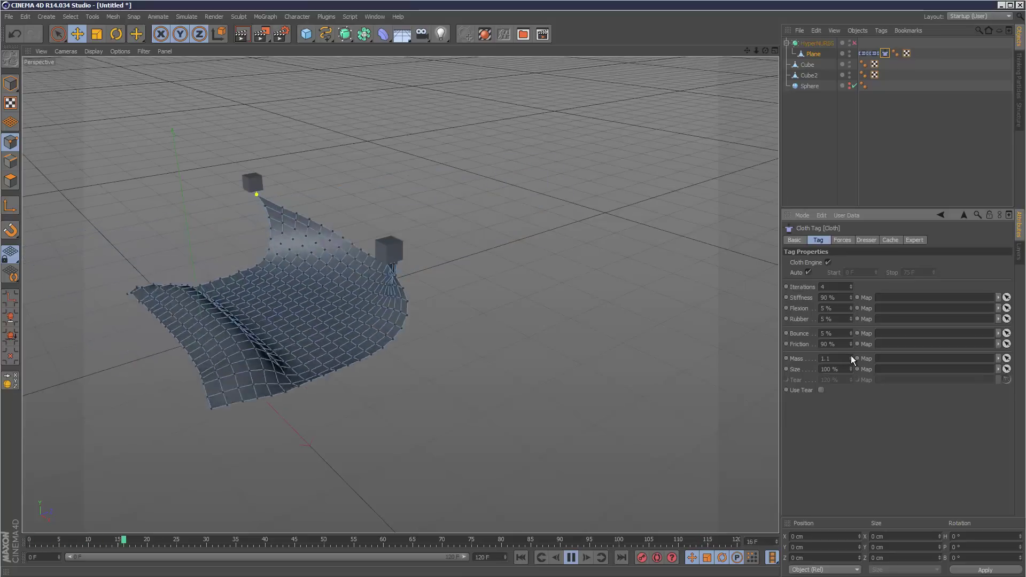
click(847, 358)
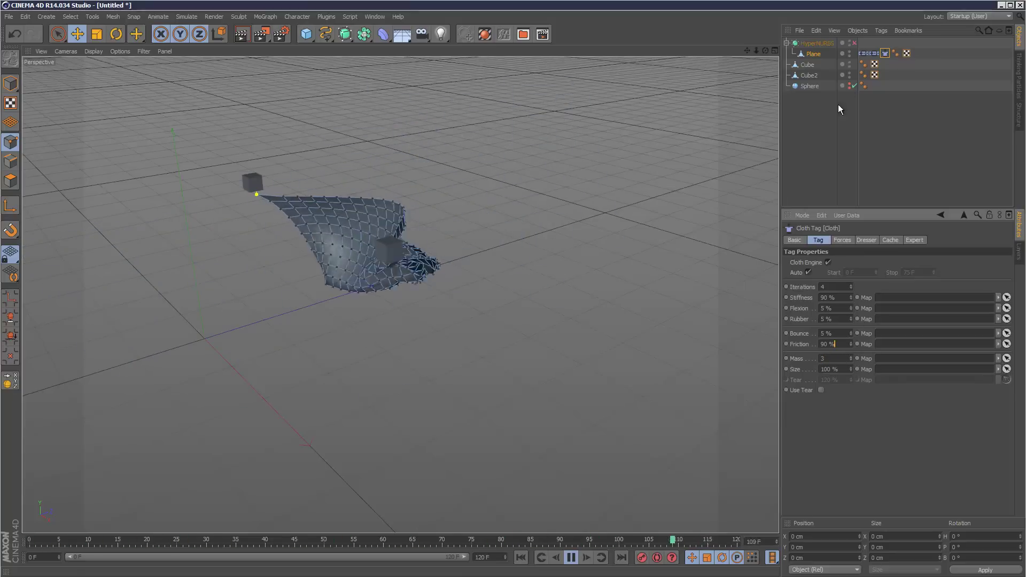
click(853, 43)
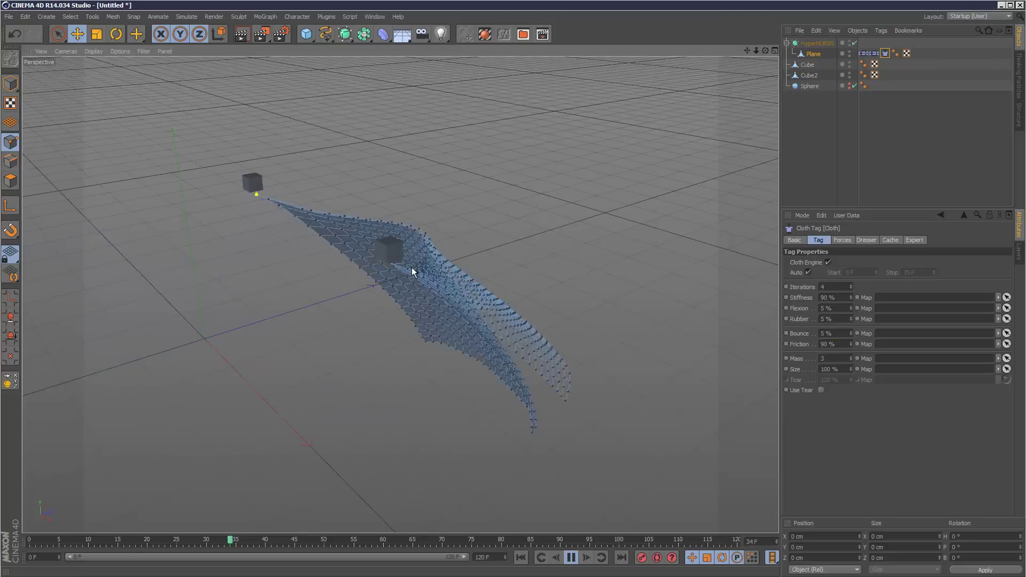
click(813, 131)
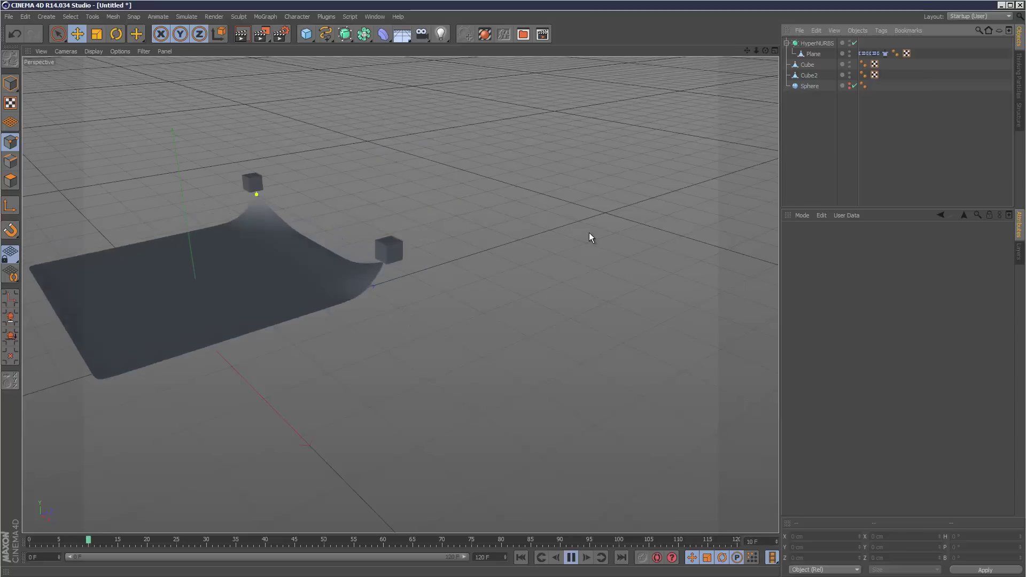
Step: Set the Wind Strength in the Plane's cloth tag forces to 2
click(884, 53)
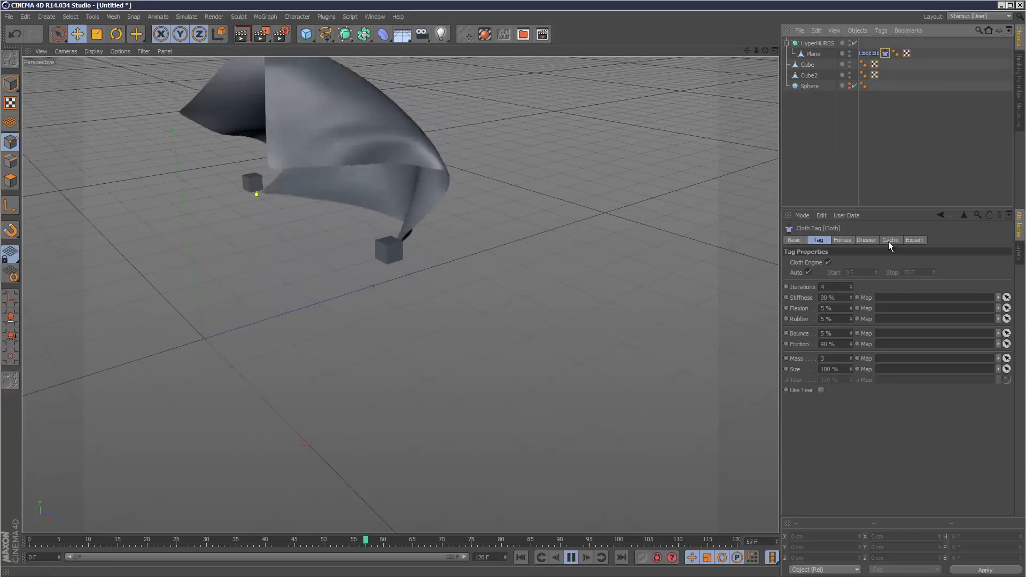
click(869, 240)
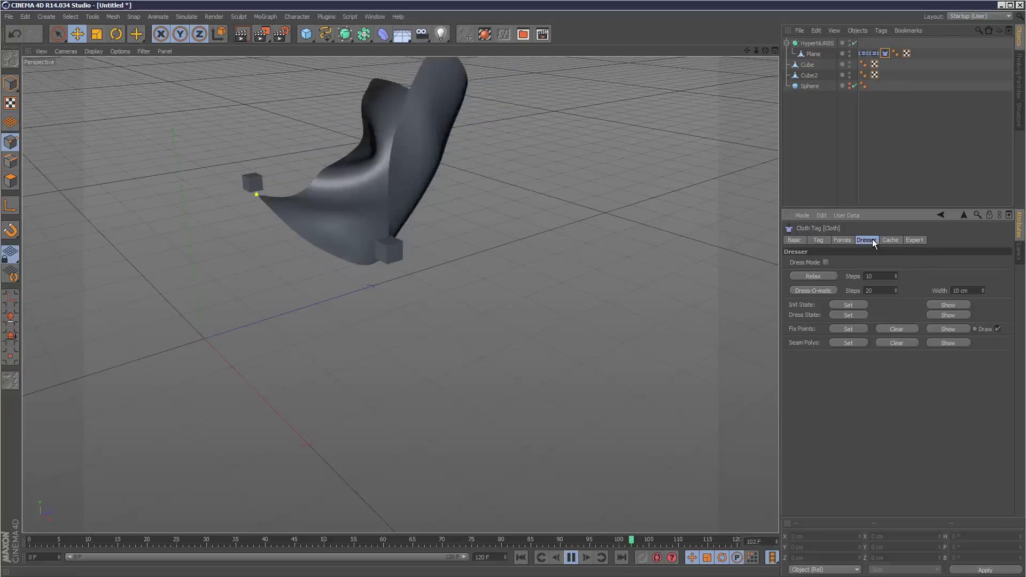
click(906, 239)
click(866, 242)
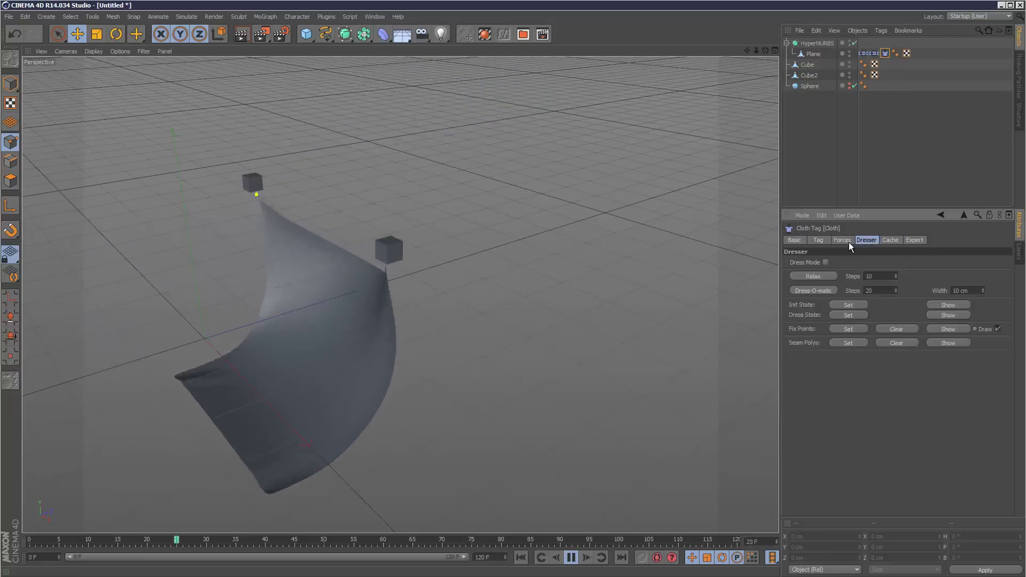
click(847, 242)
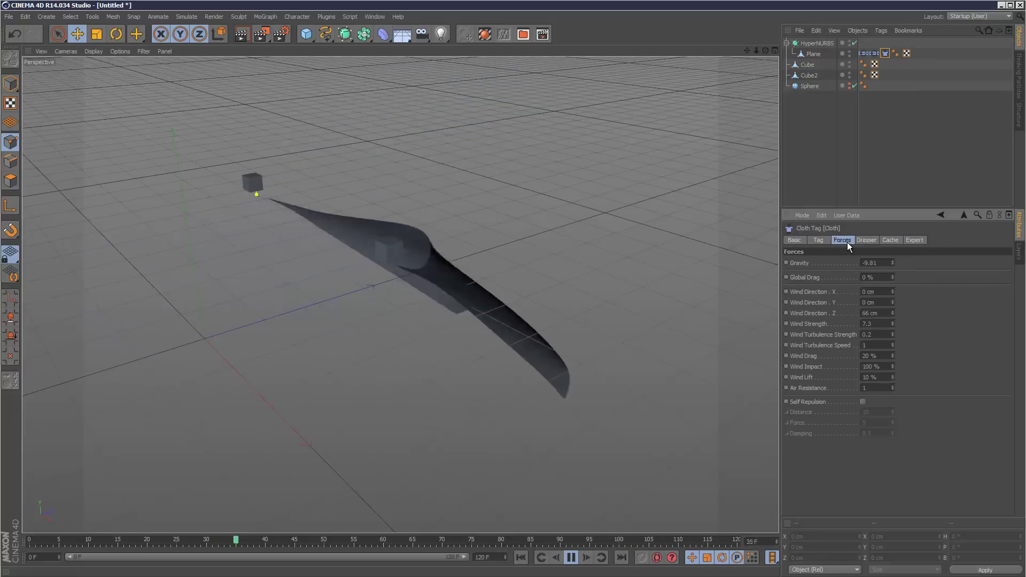
text(2)
click(875, 334)
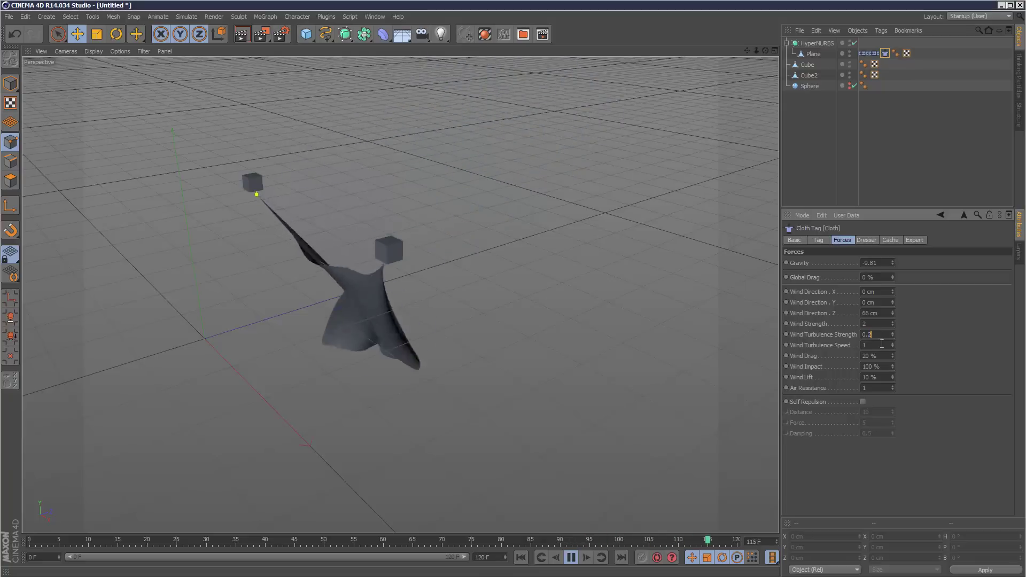